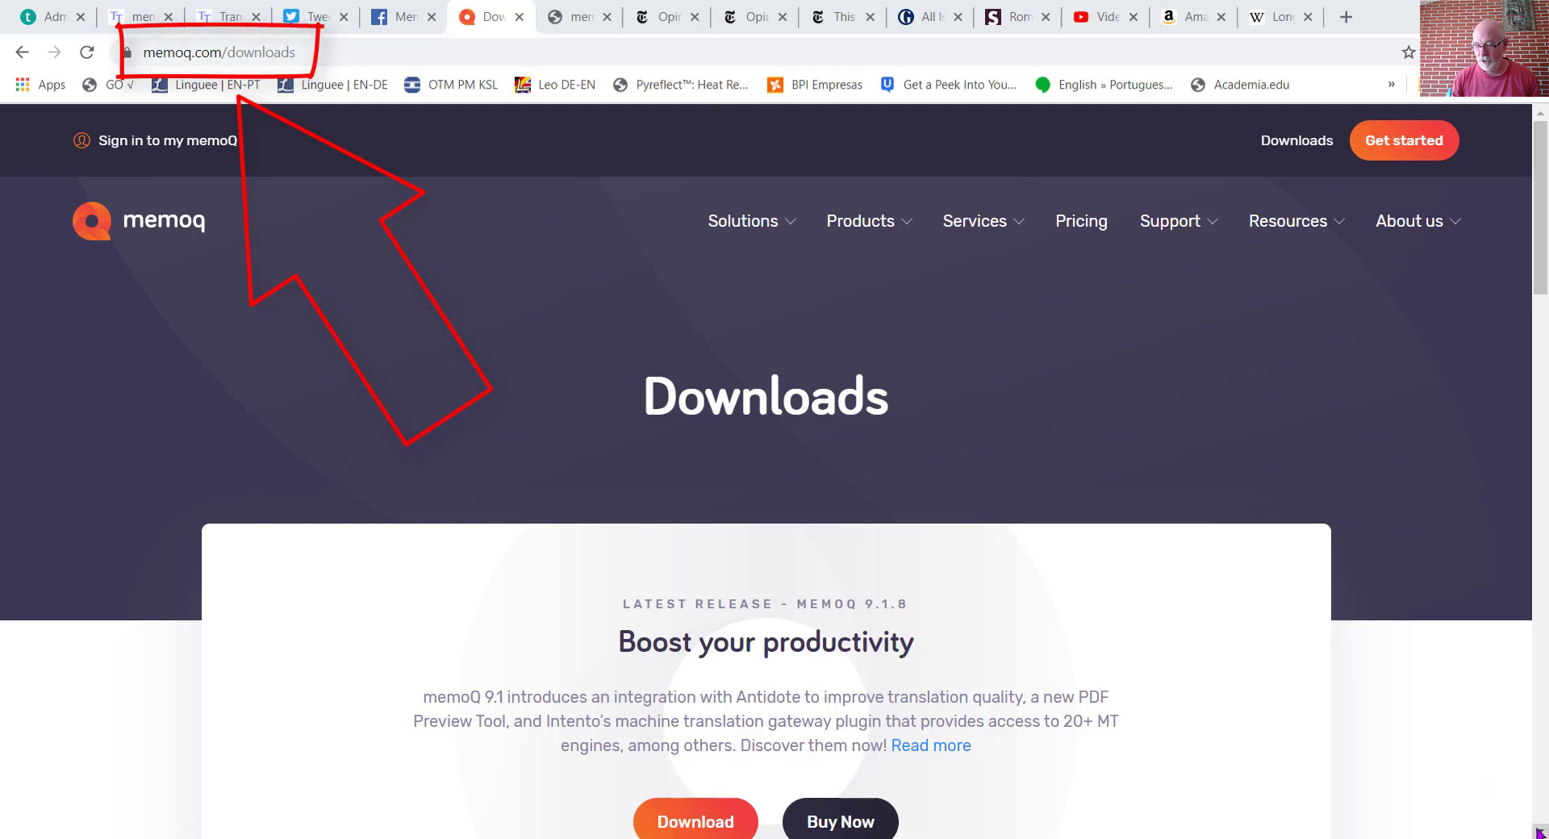
Step: Download the memoQ PDF preview tool from the Tools & Utilities section of the memoQ downloads page
scroll(1539, 832, "down", 5)
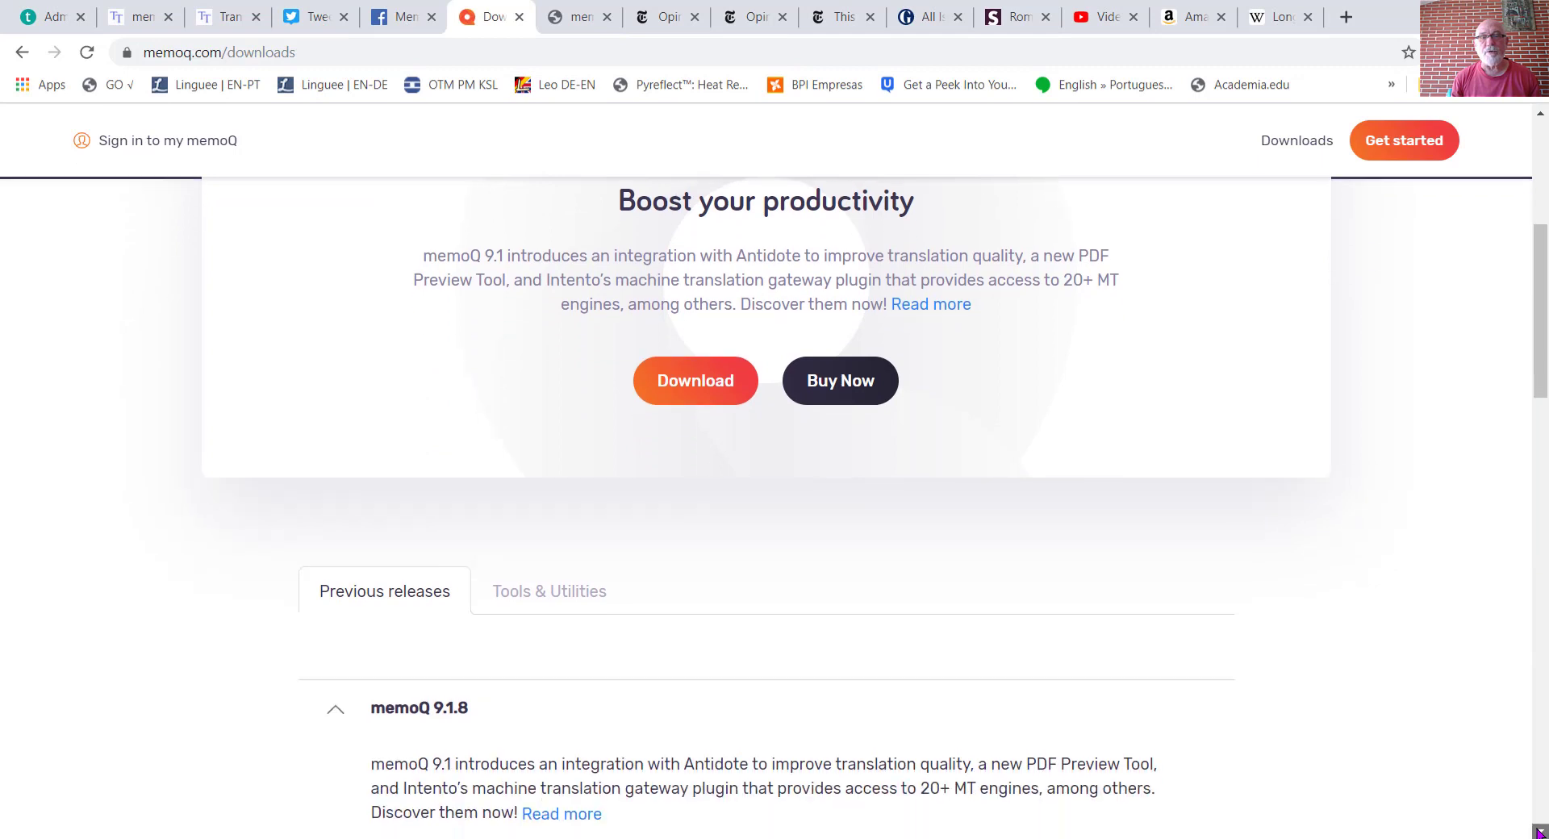
left_click(1539, 831)
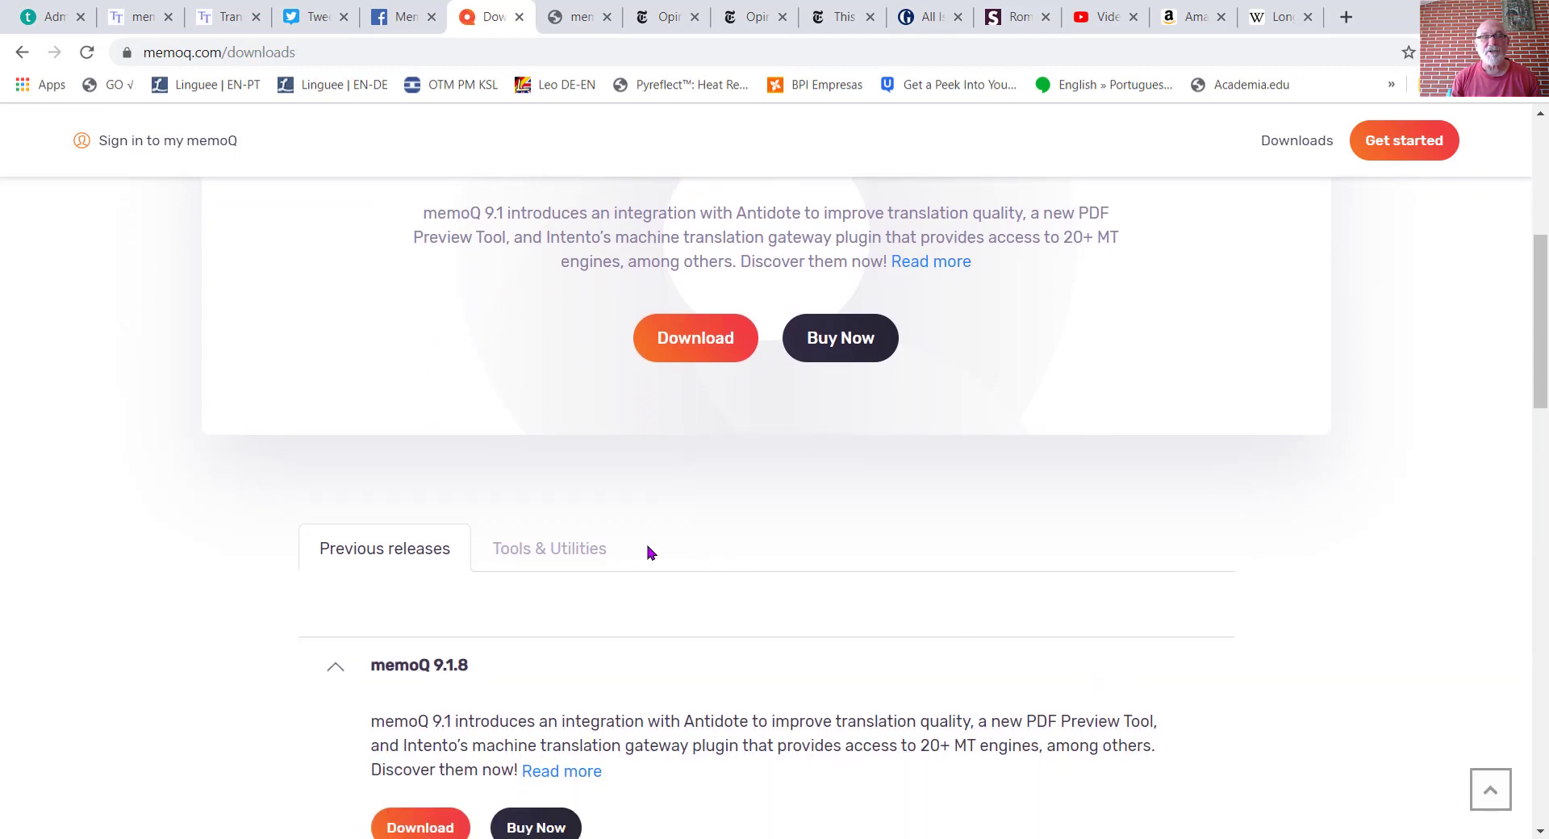
left_click(568, 551)
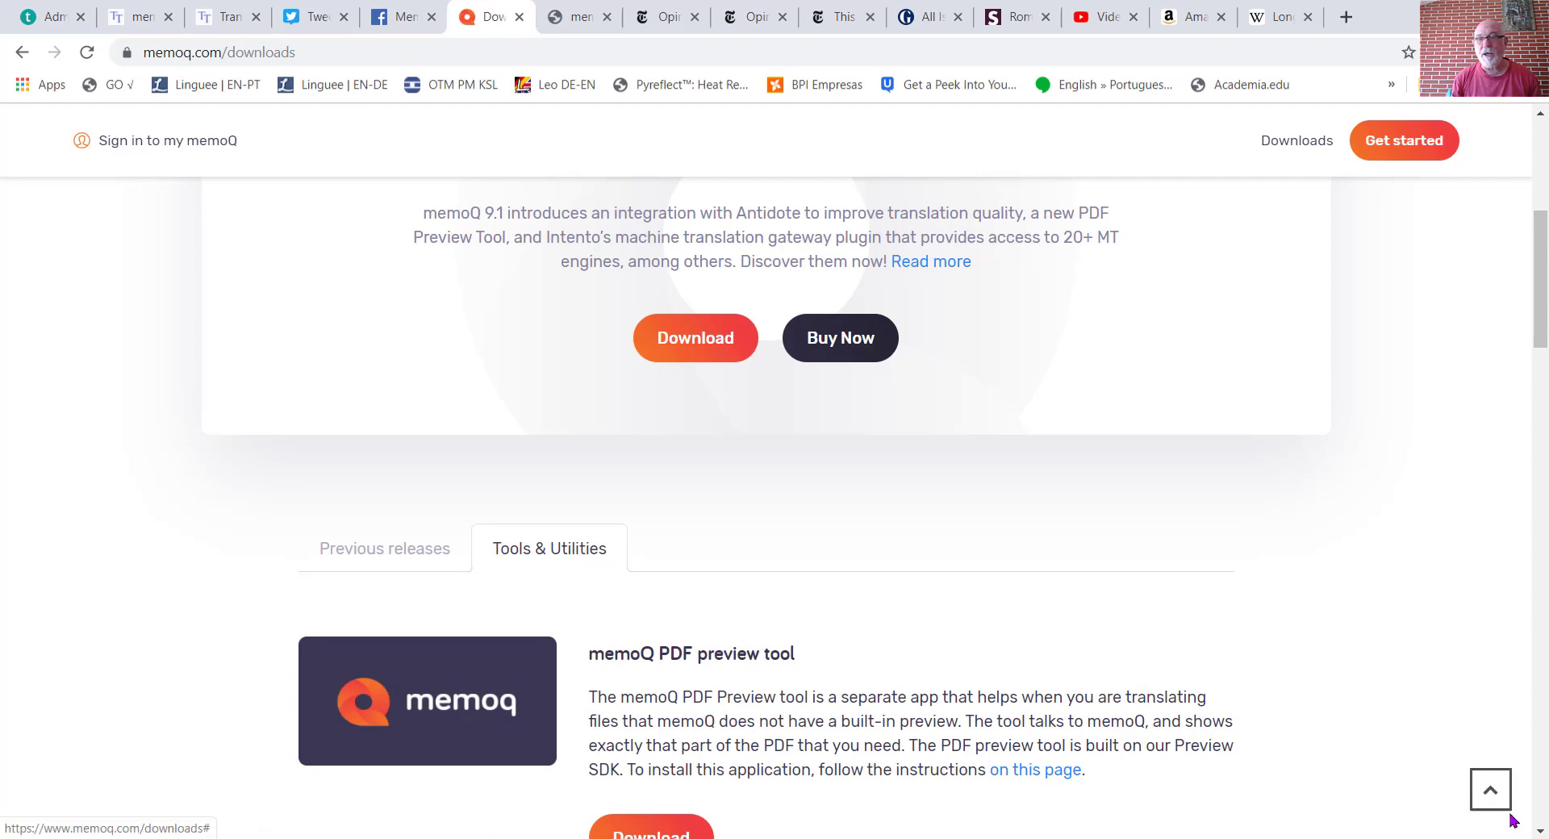
scroll(1539, 833, "down", 3)
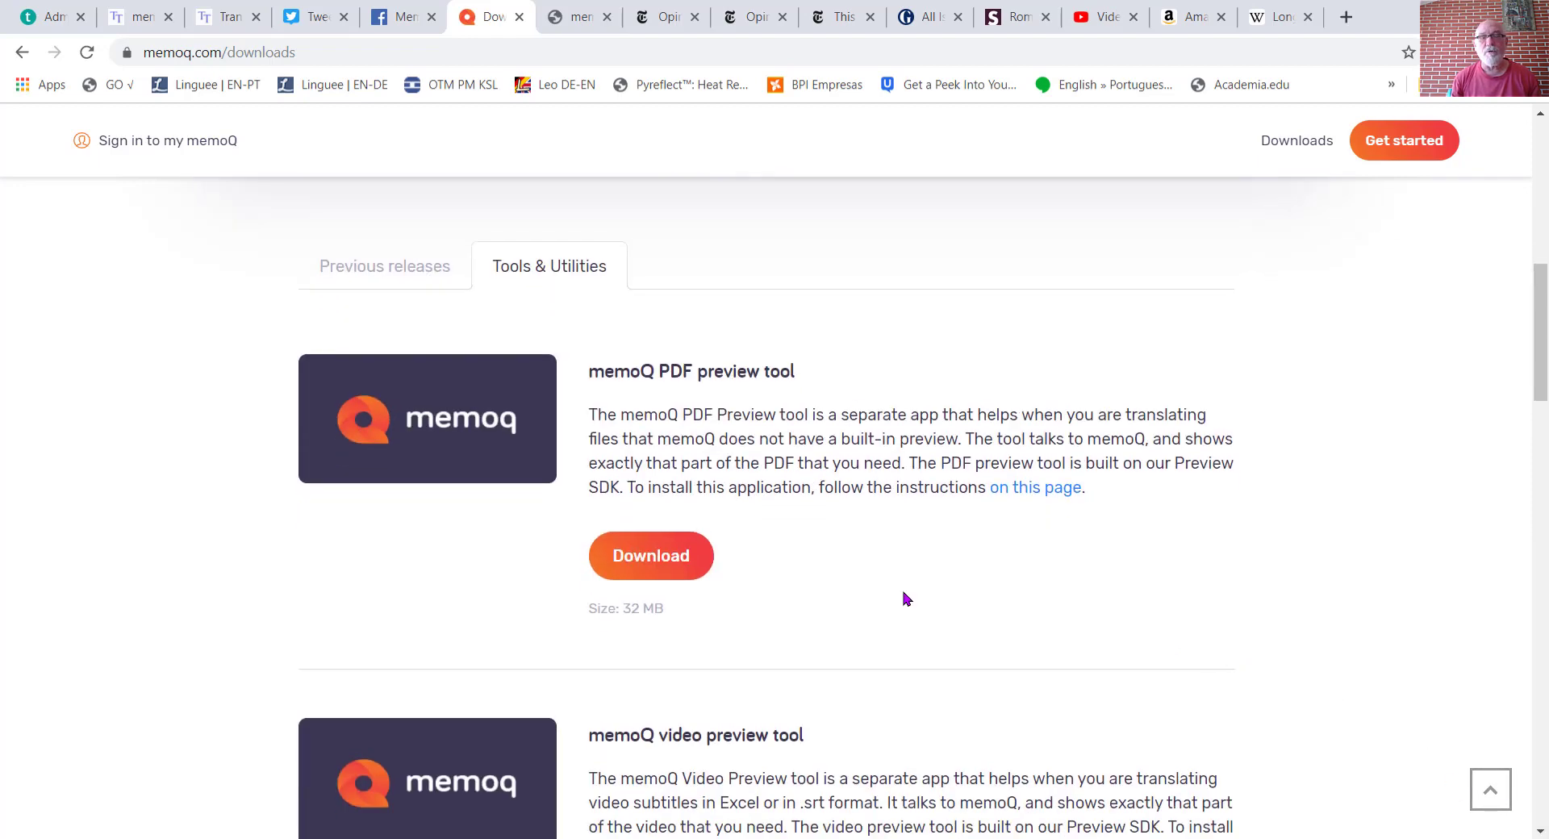
scroll(666, 545, "up", 1)
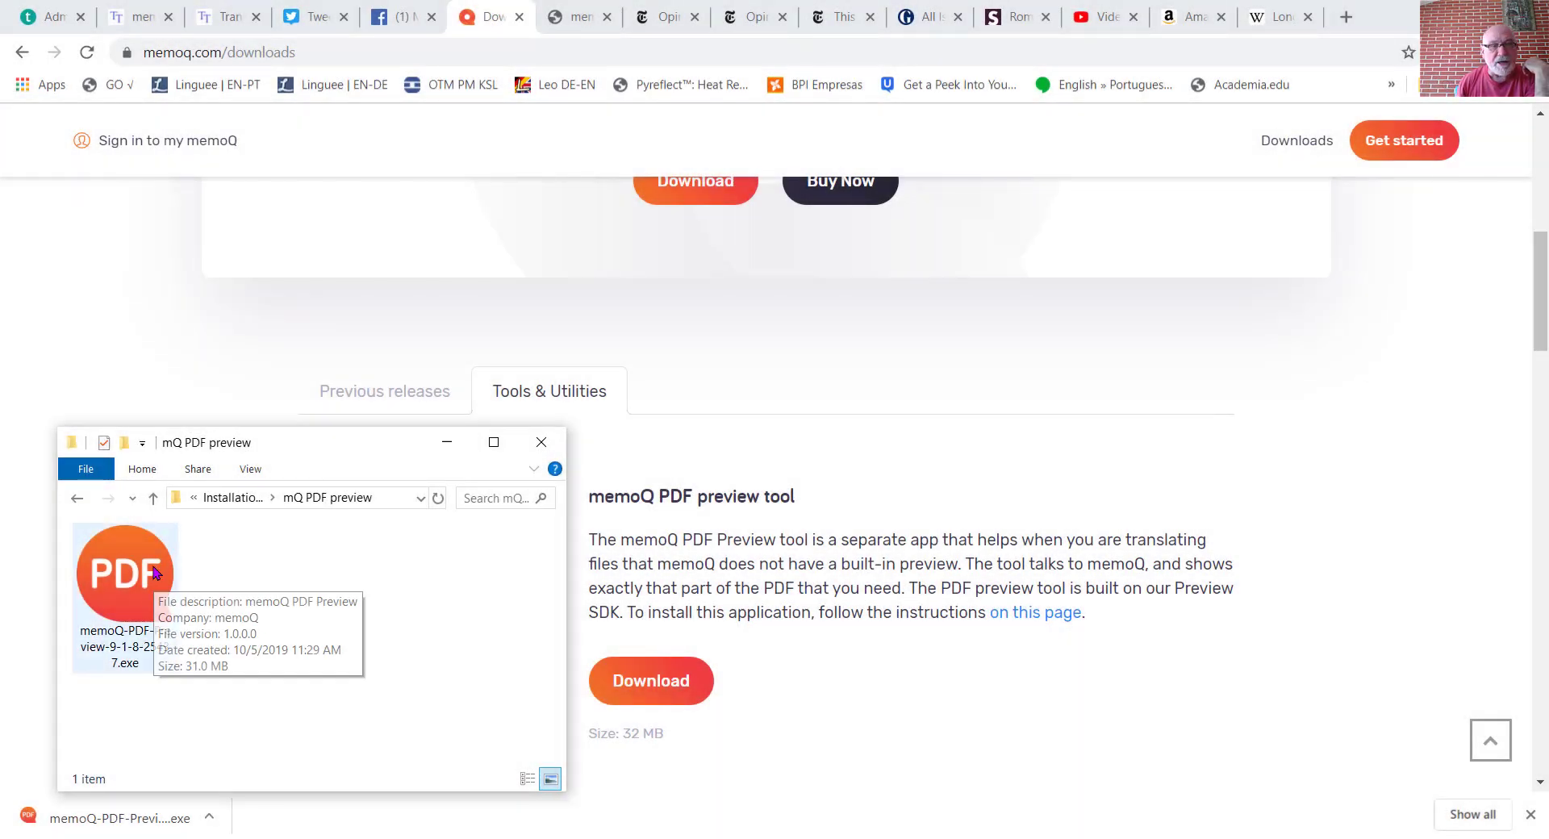
Step: Install memoQ PDF Preview from the downloaded setup file, accepting the license agreement and the default destination folder, and close the installer's folder
left_click(156, 573)
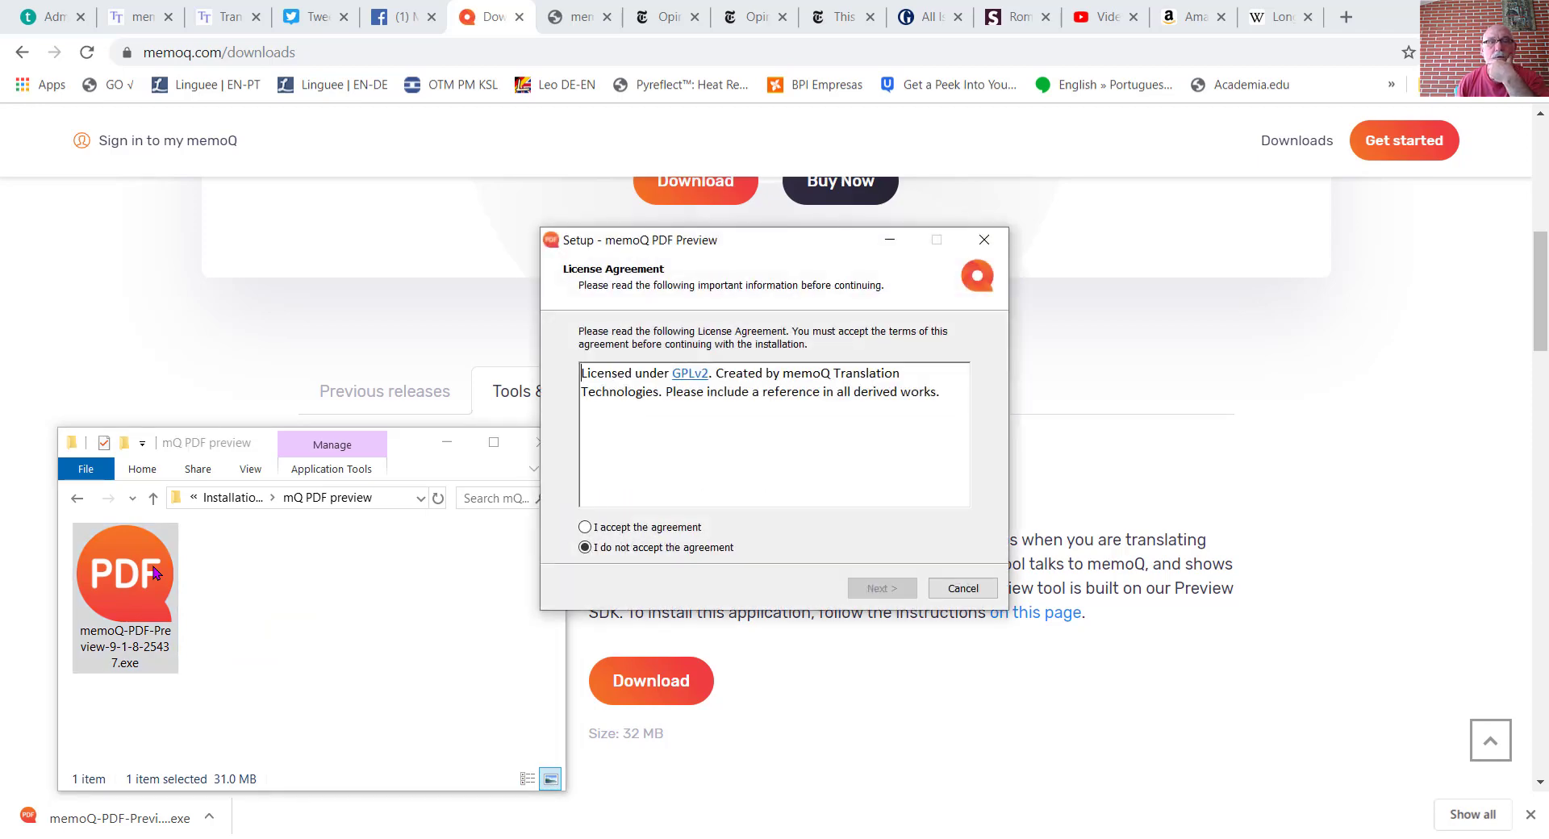
left_click(586, 527)
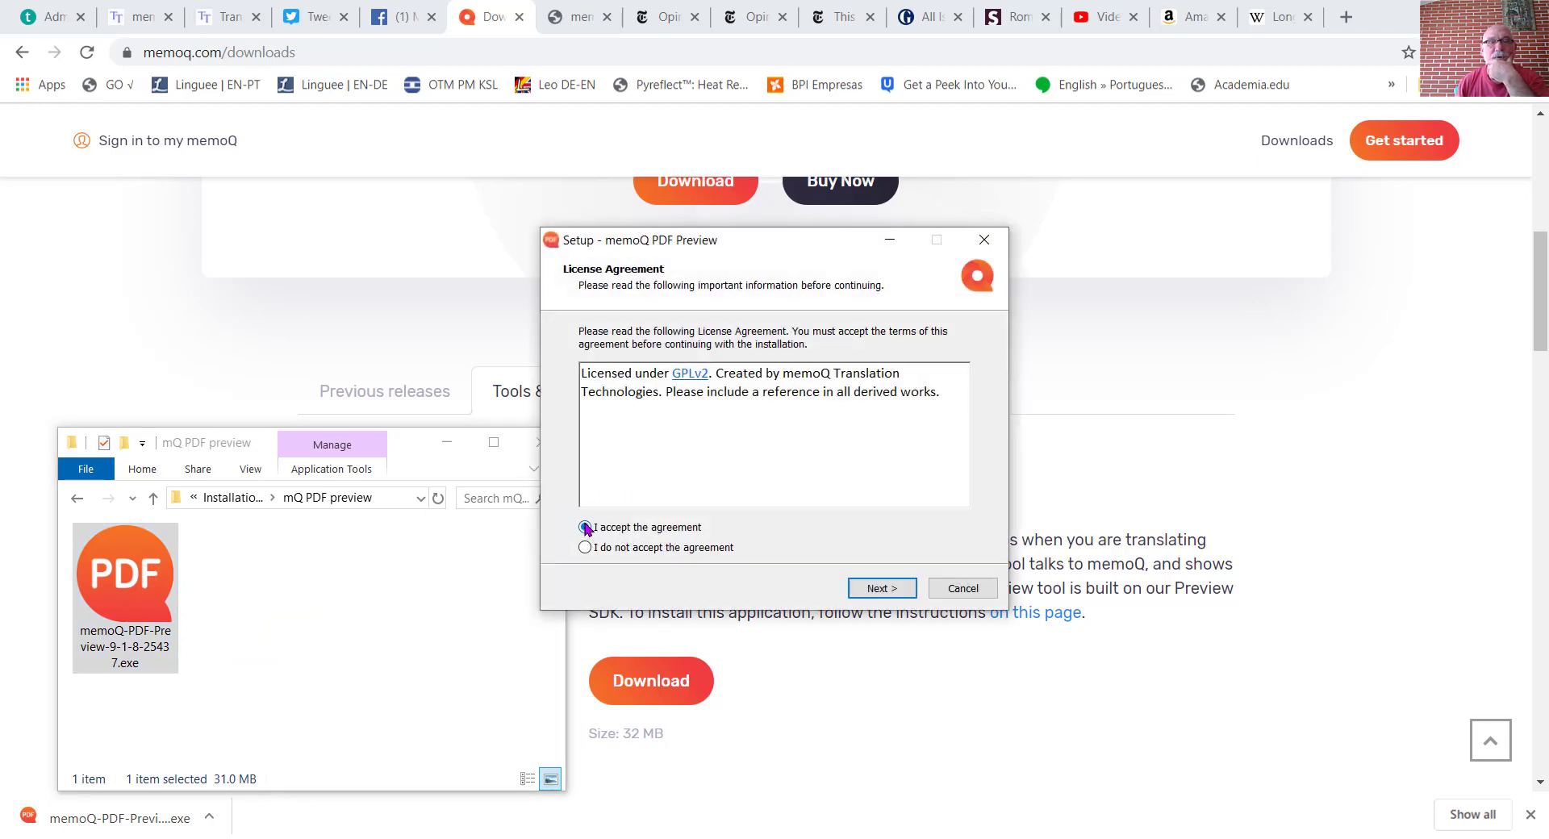
left_click(880, 588)
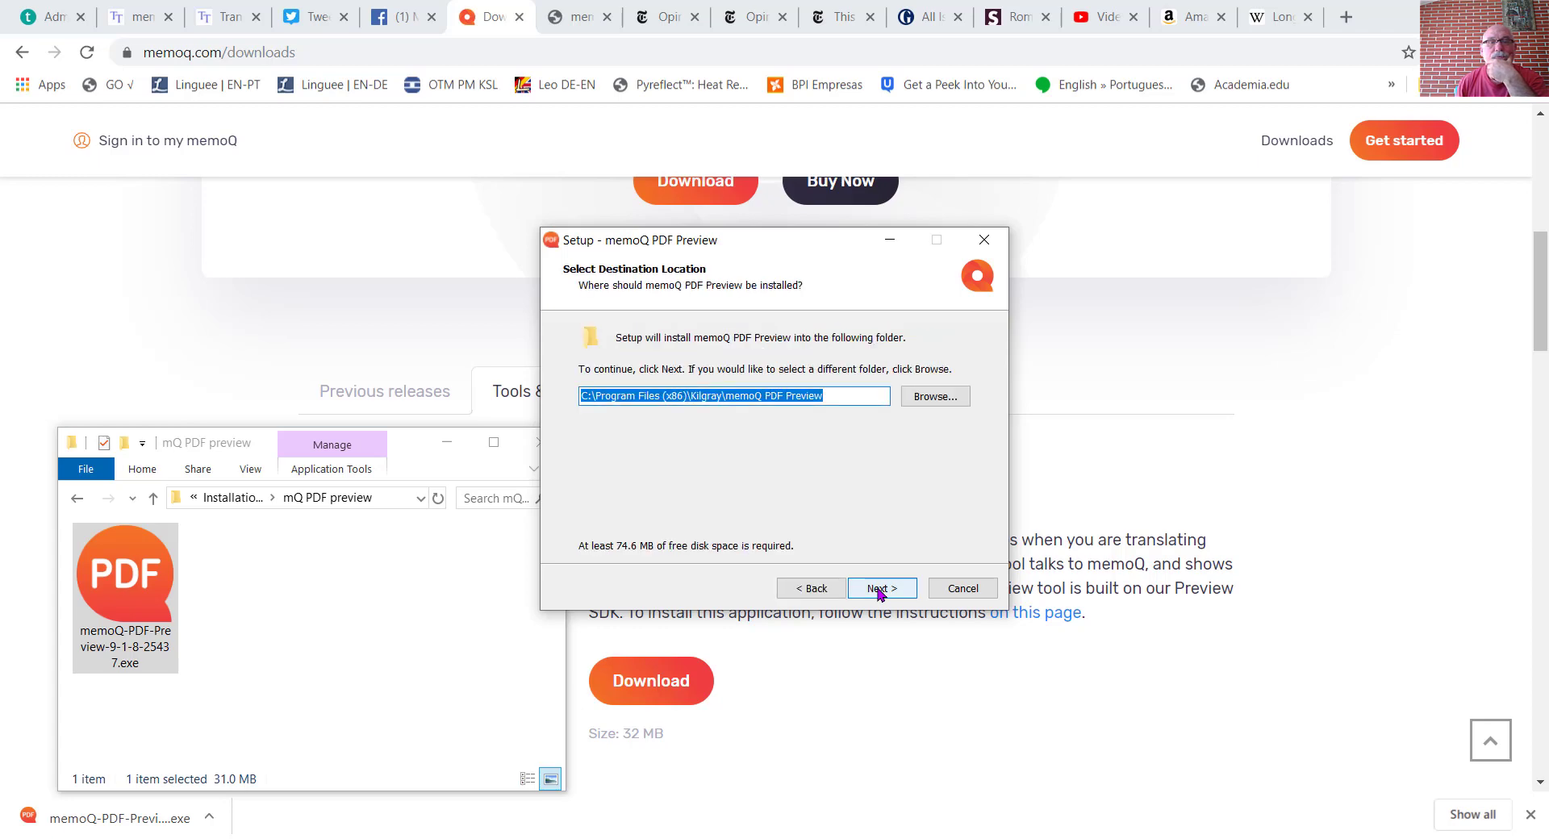
left_click(879, 588)
left_click(878, 588)
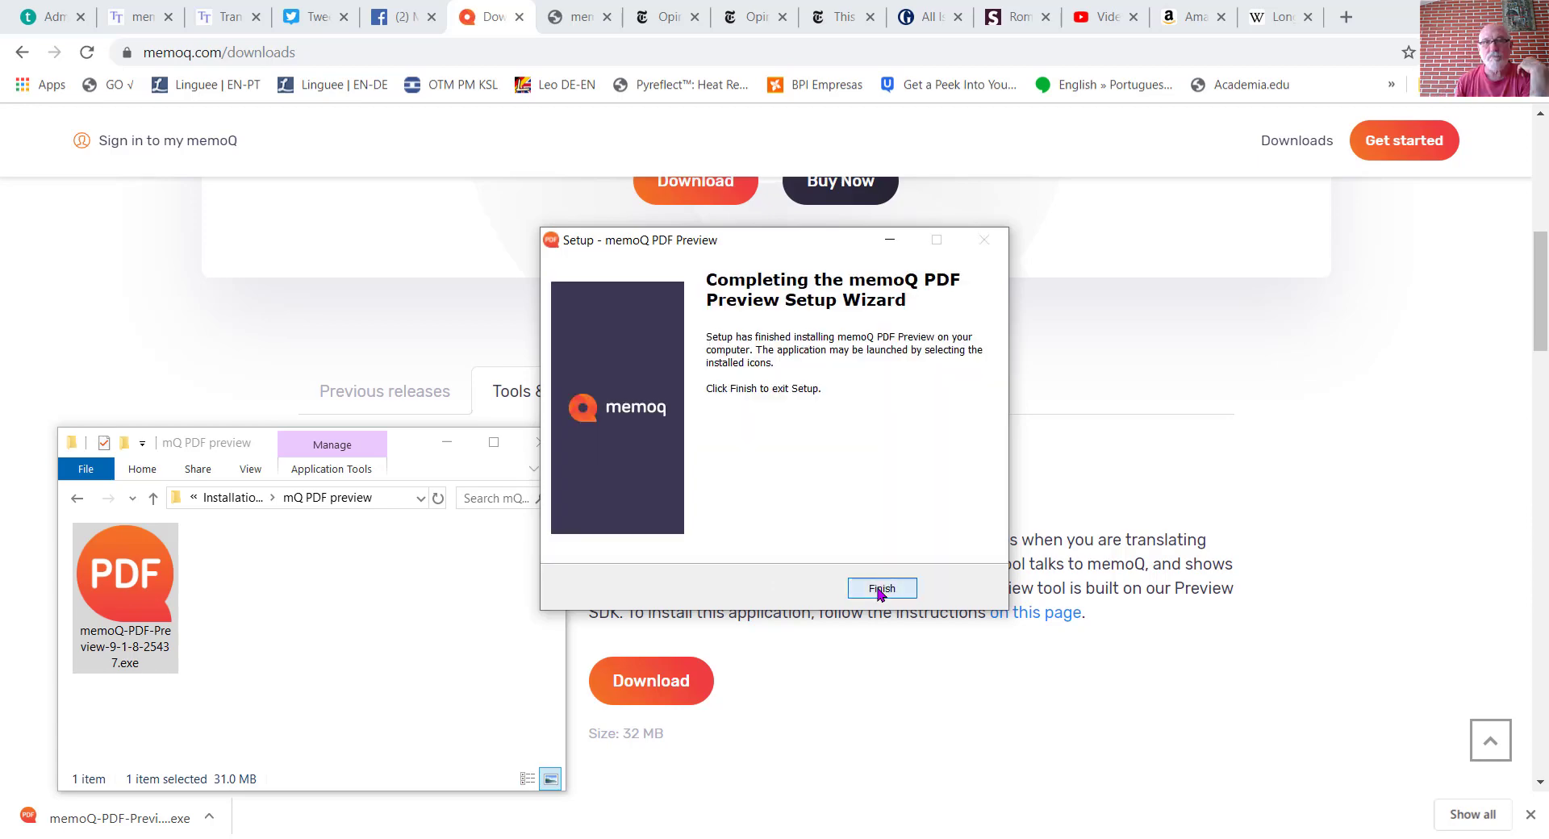
left_click(878, 589)
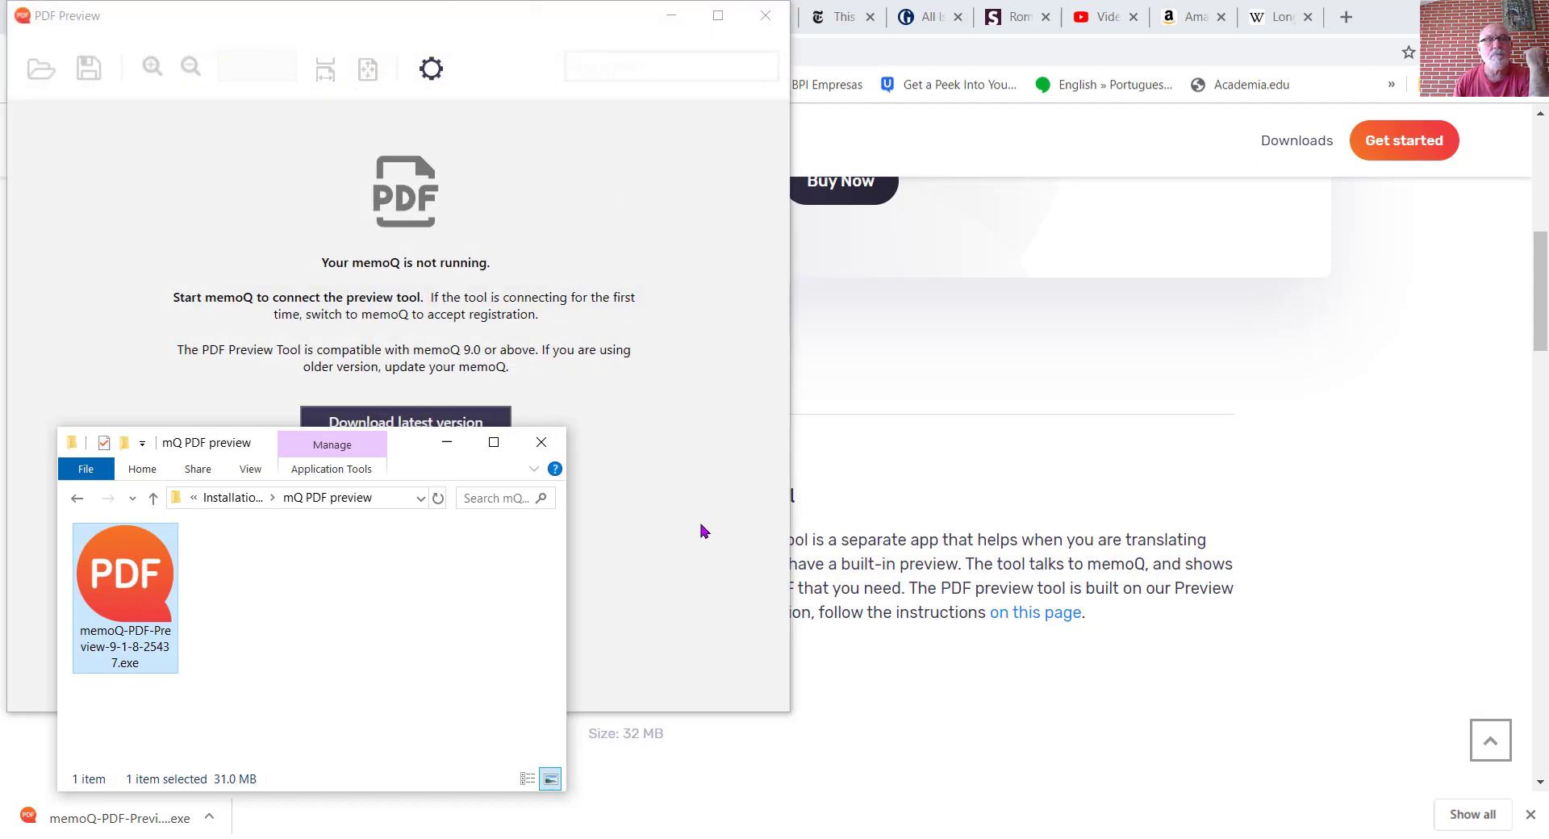
left_click(539, 446)
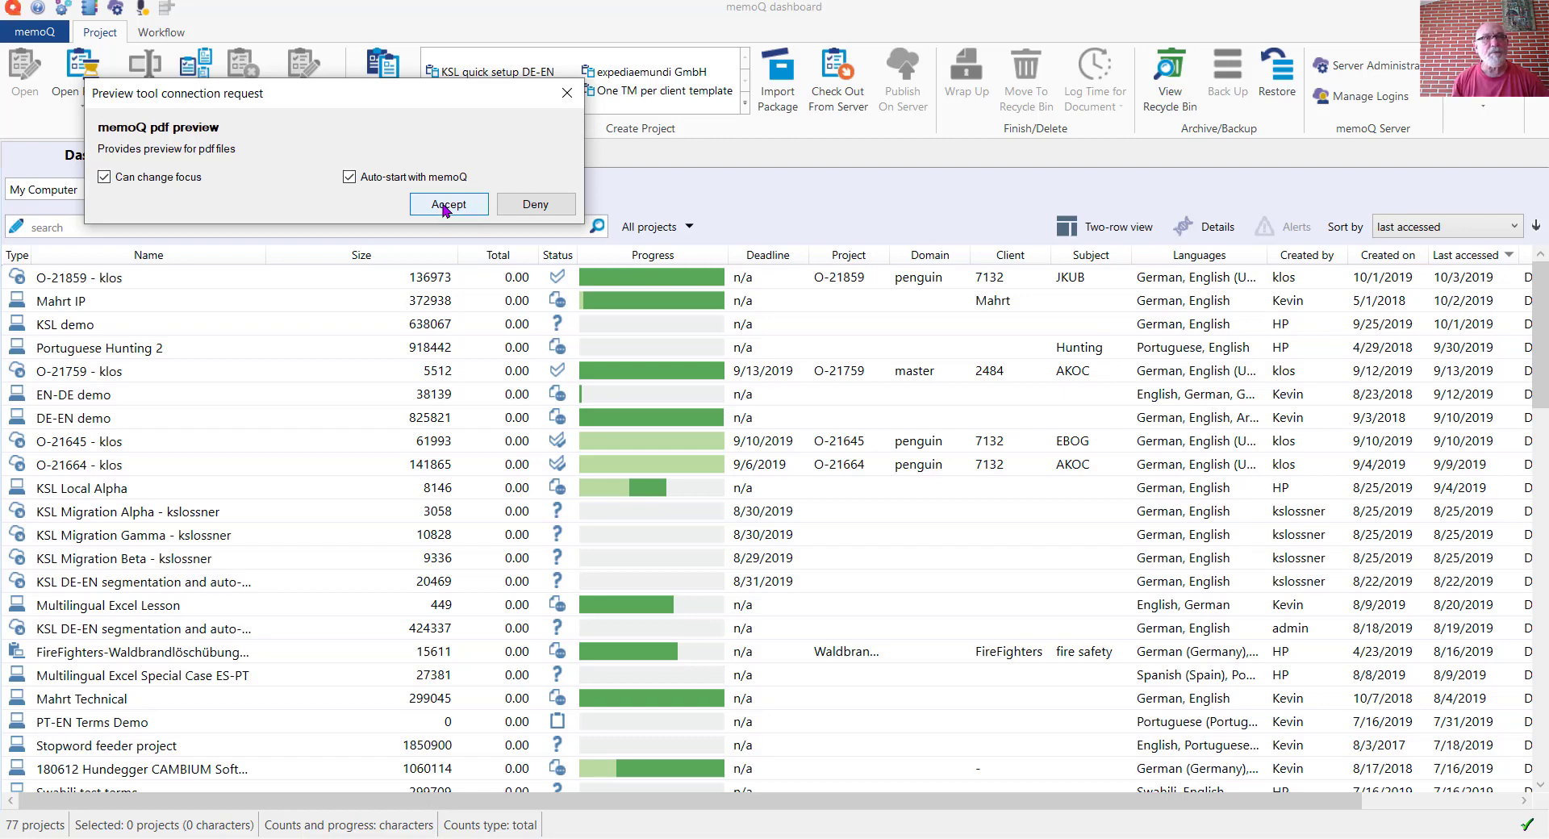
Step: Accept the memoQ pdf preview connection request with focus changes and auto-start allowed, and review its entry in the external preview tools options
left_click(443, 206)
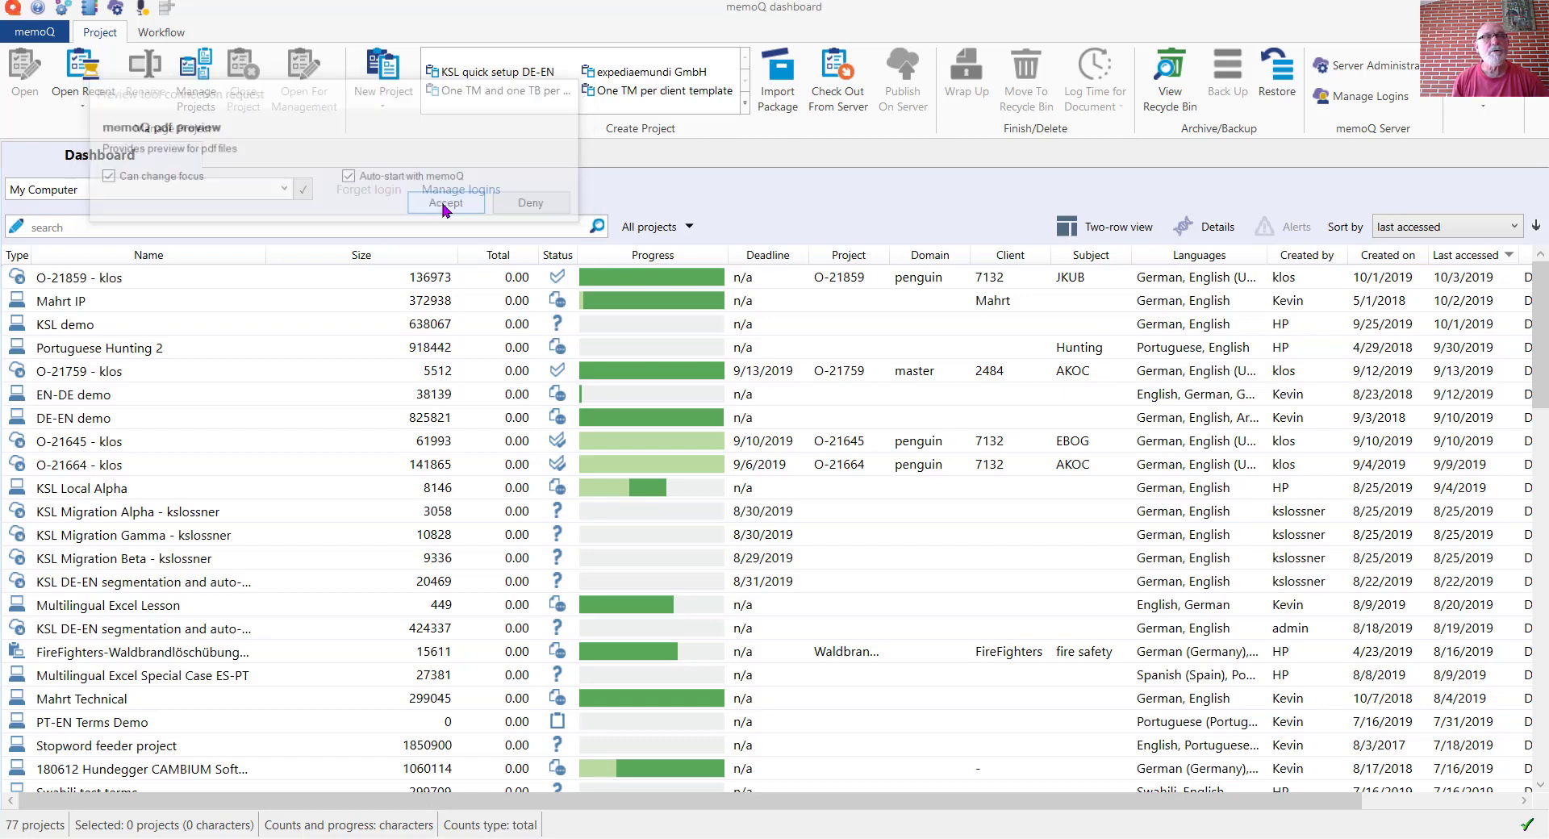
left_click(60, 9)
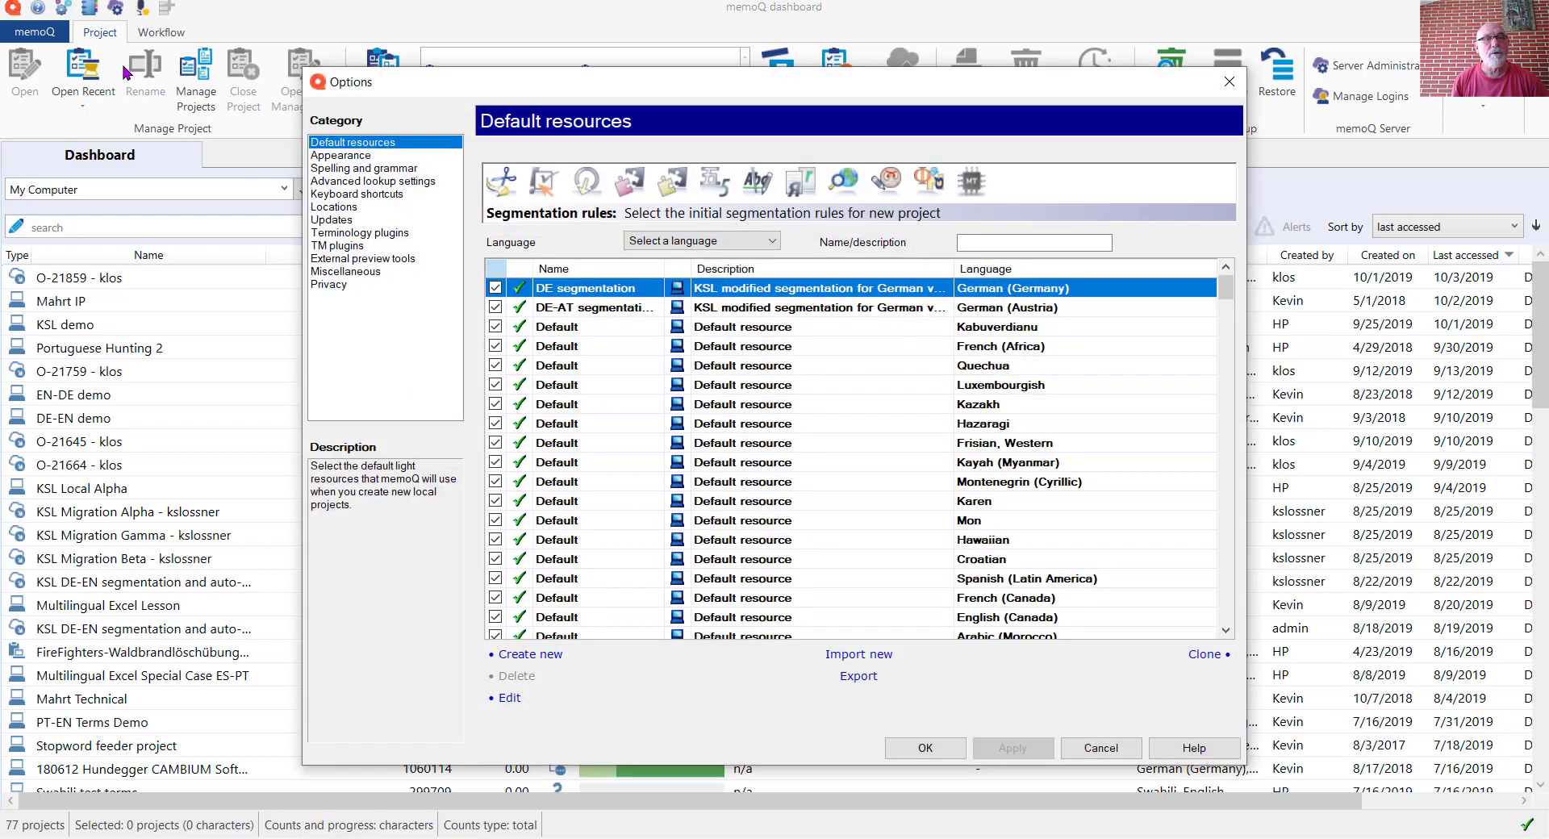
left_click(359, 259)
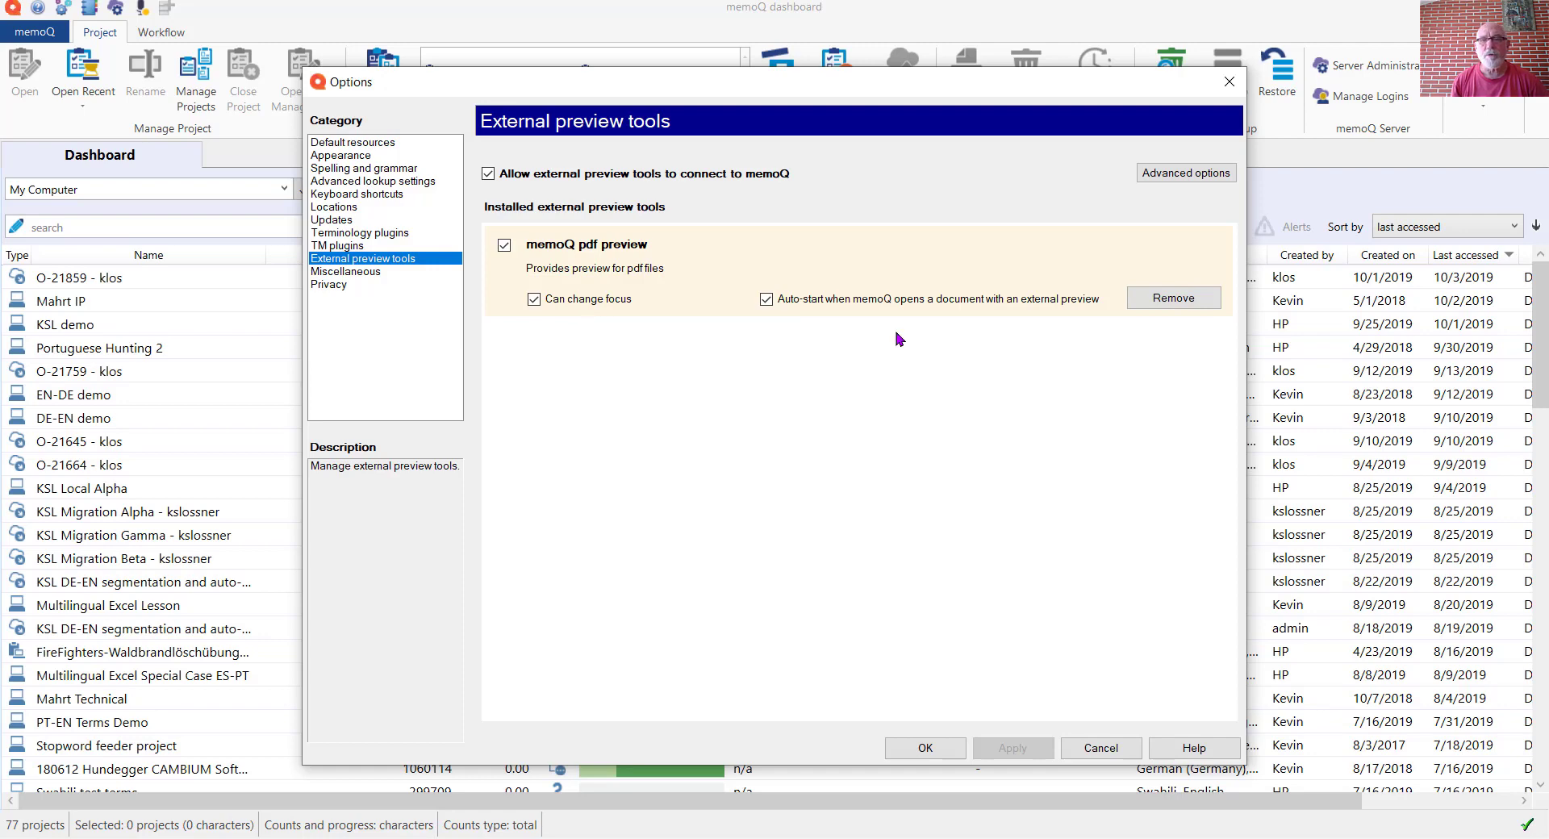
left_click(926, 747)
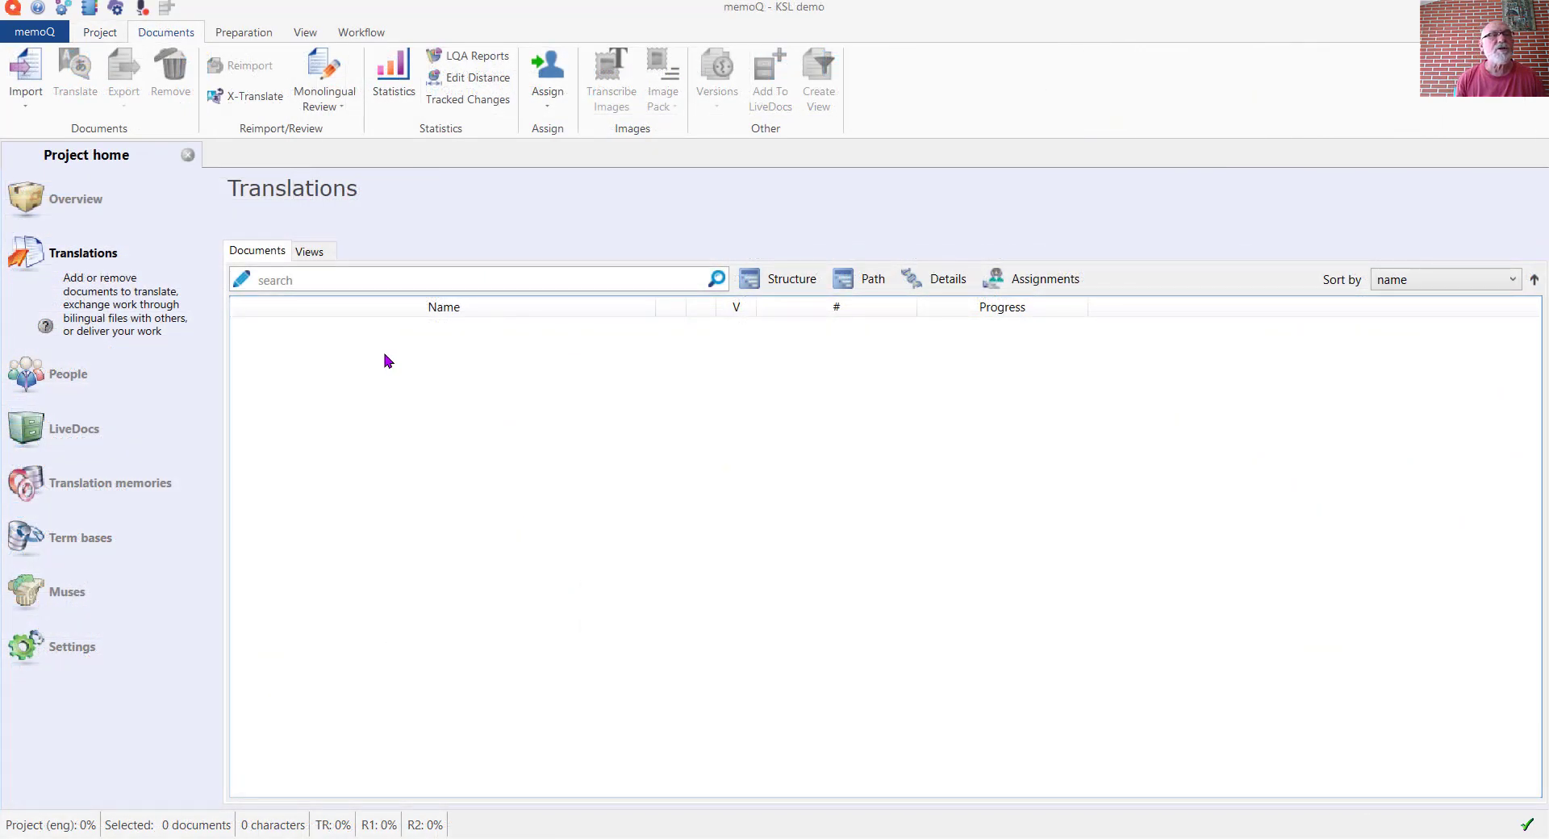
left_click(21, 104)
left_click(45, 129)
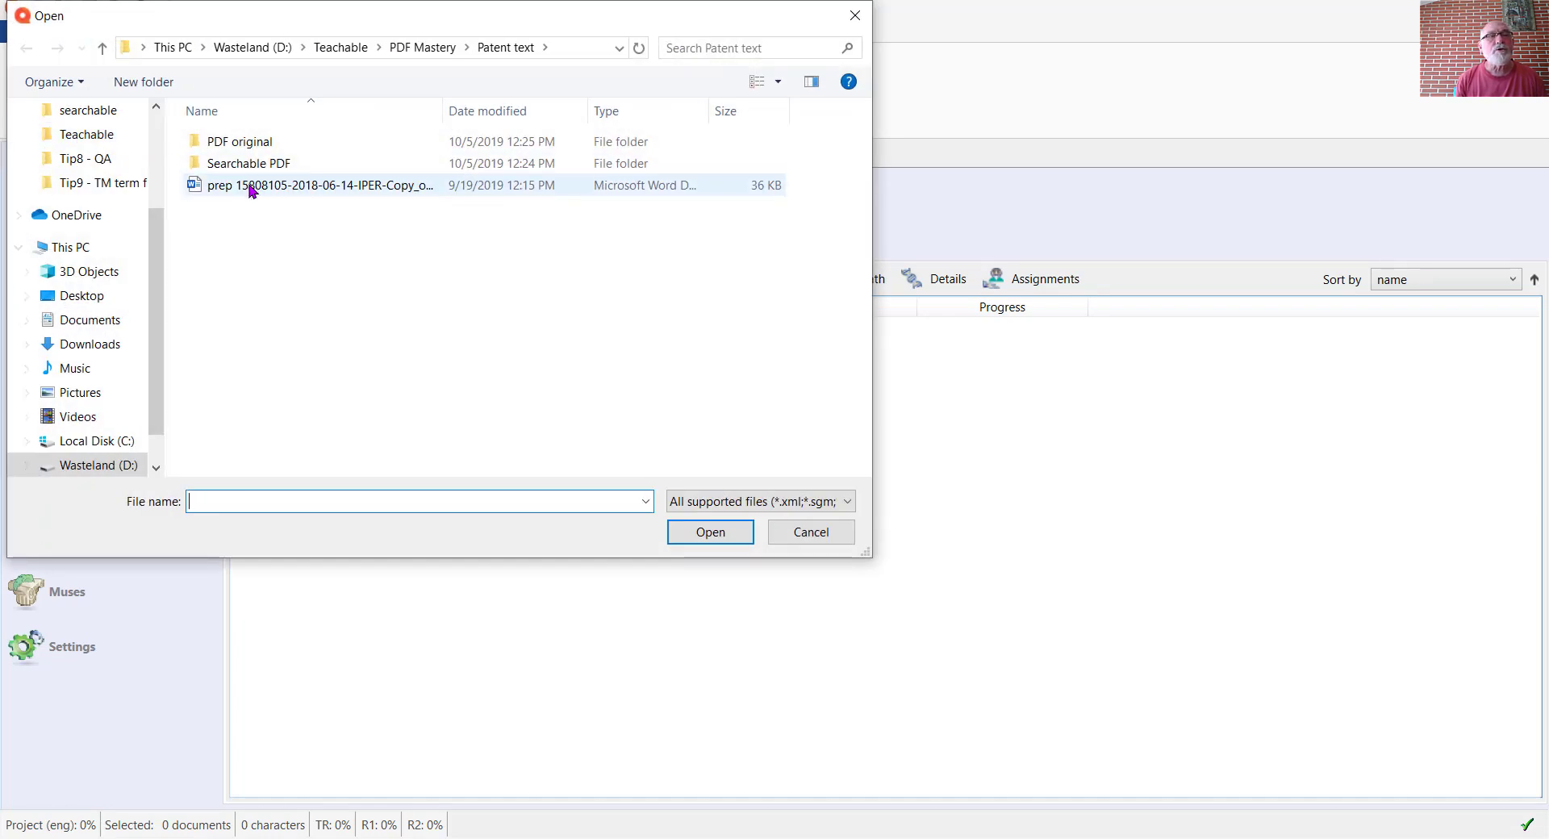
left_click(253, 187)
left_click(702, 532)
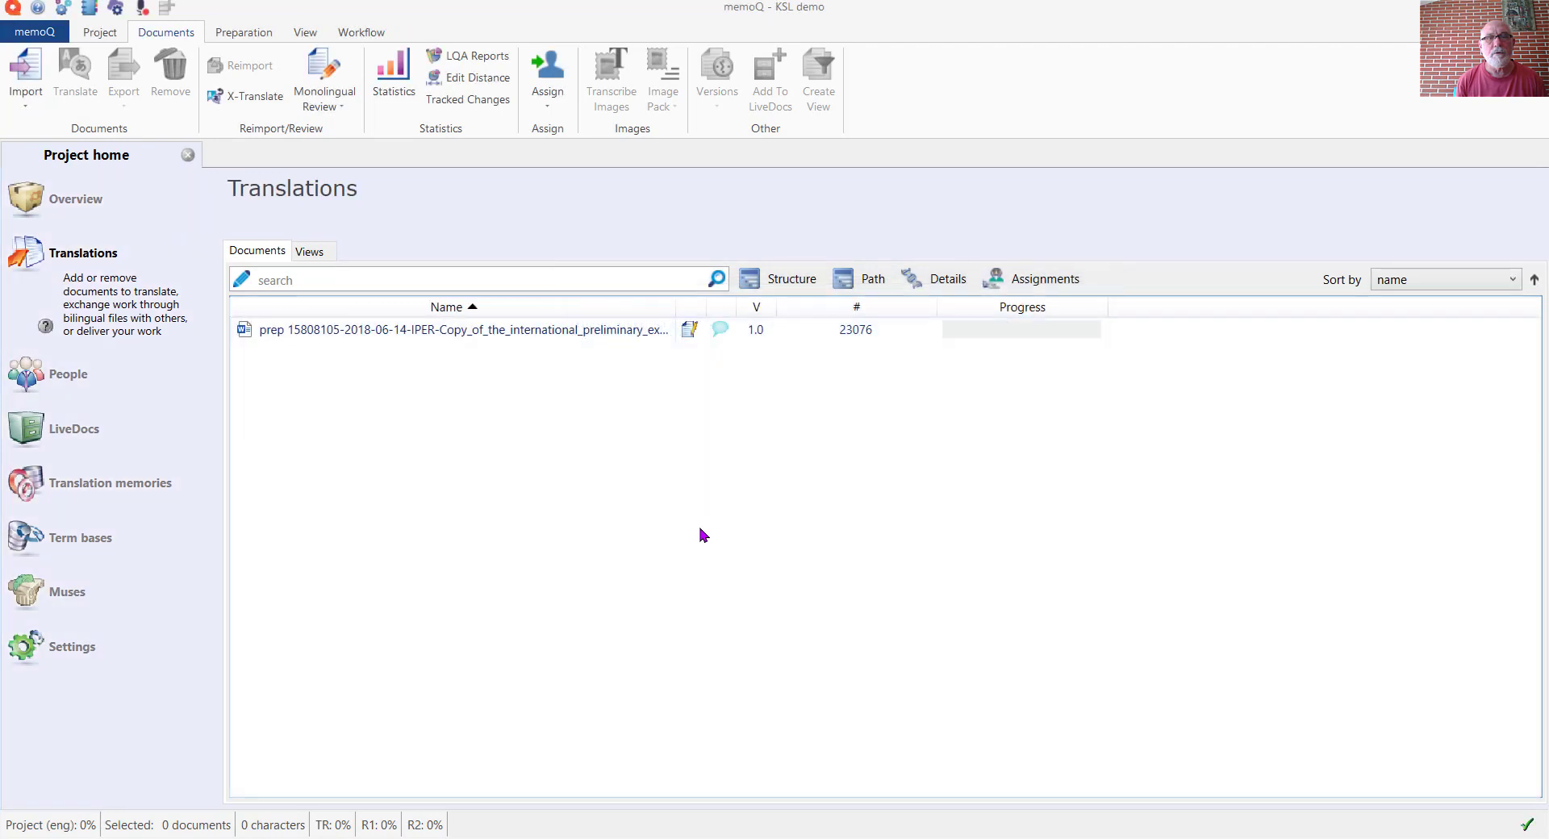
left_click(247, 334)
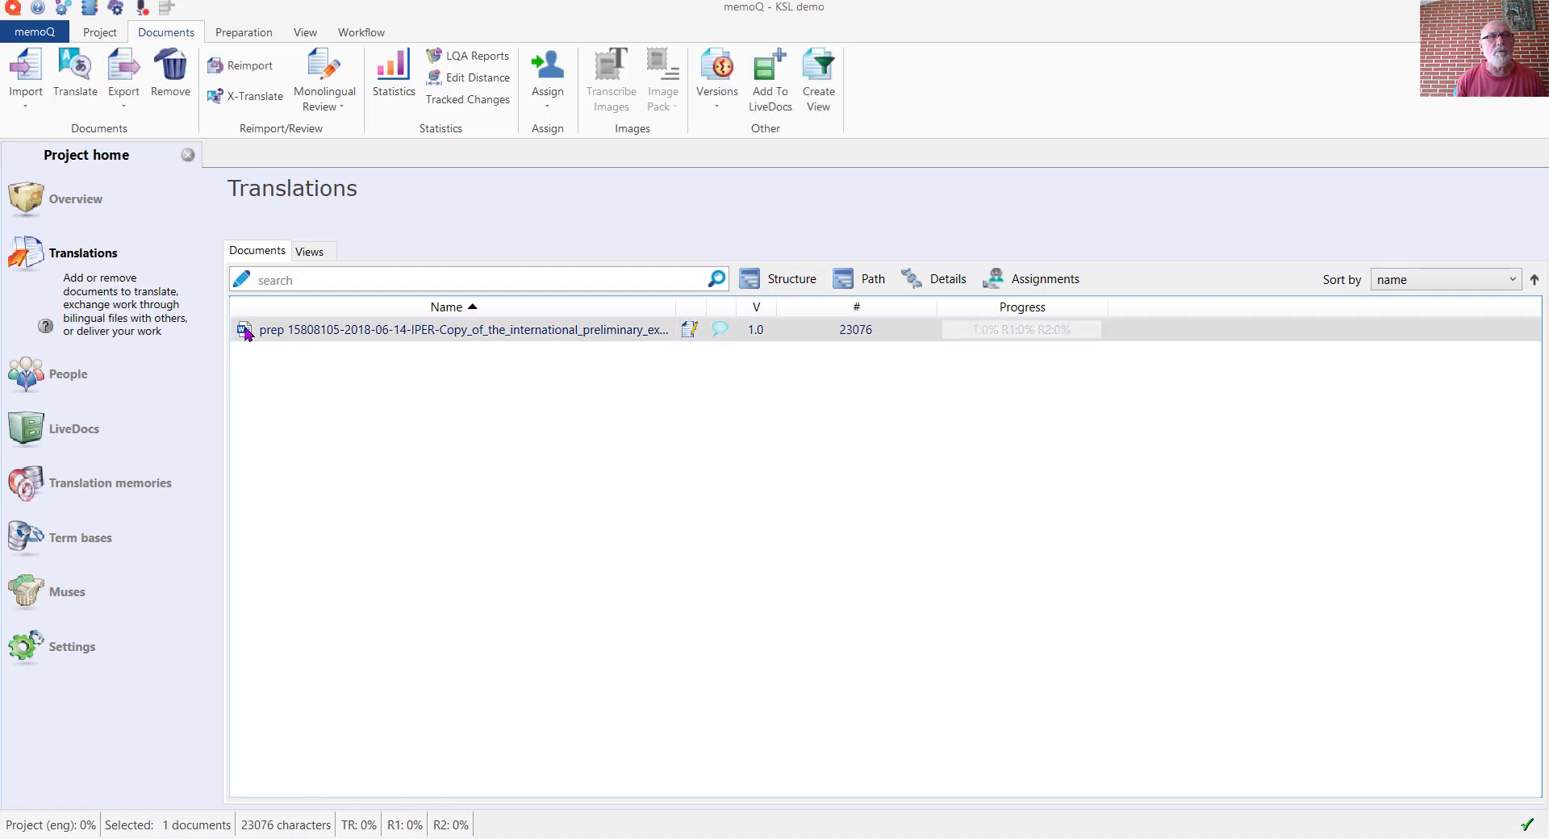
double_click(246, 331)
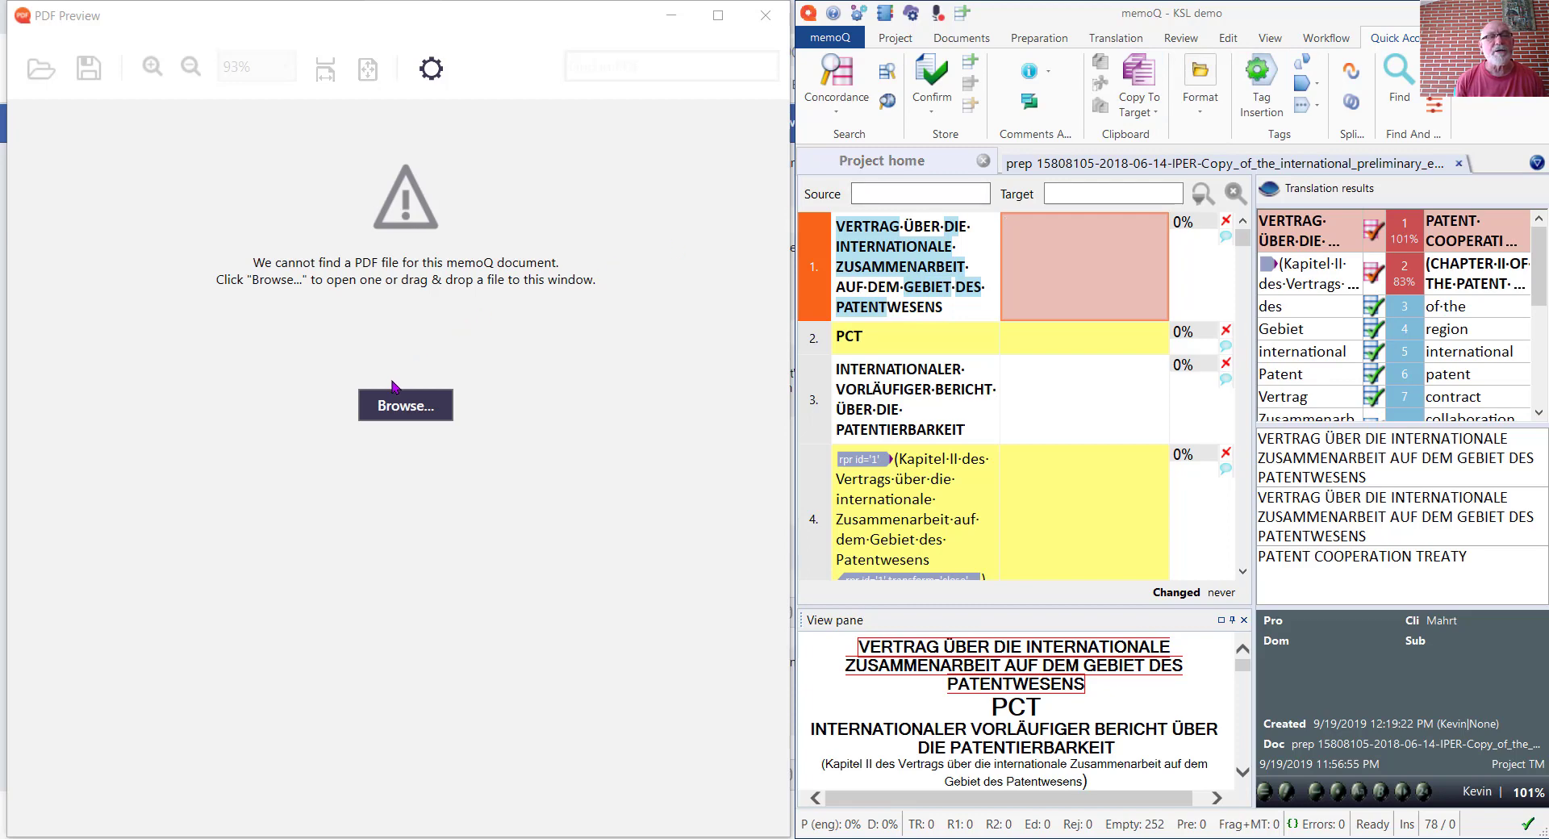
Step: Load the patent PDF from the PDF original folder into PDF Preview for the open document
left_click(391, 405)
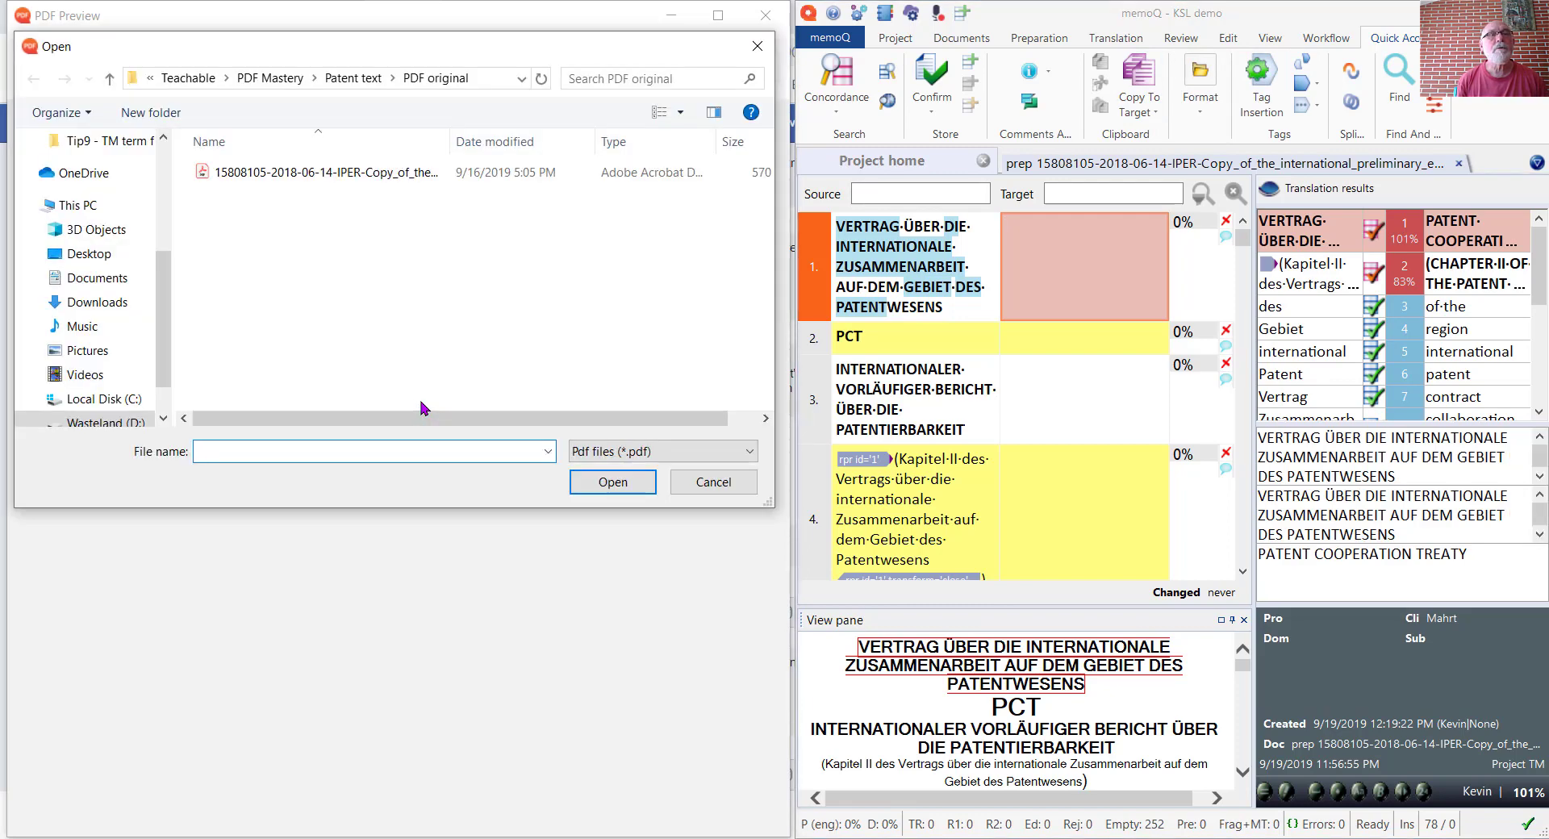
left_click(231, 179)
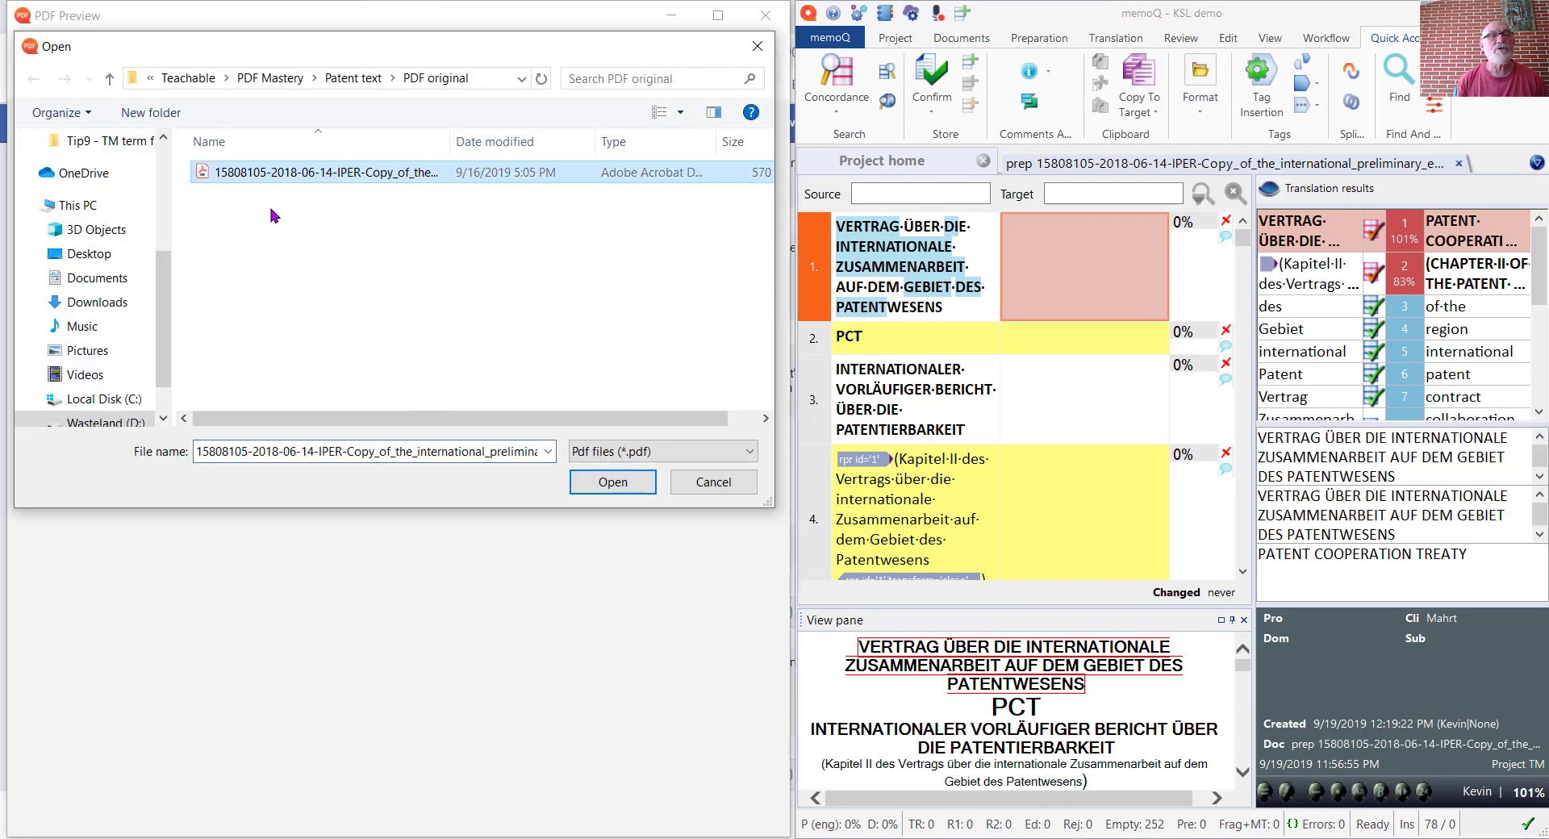
left_click(601, 483)
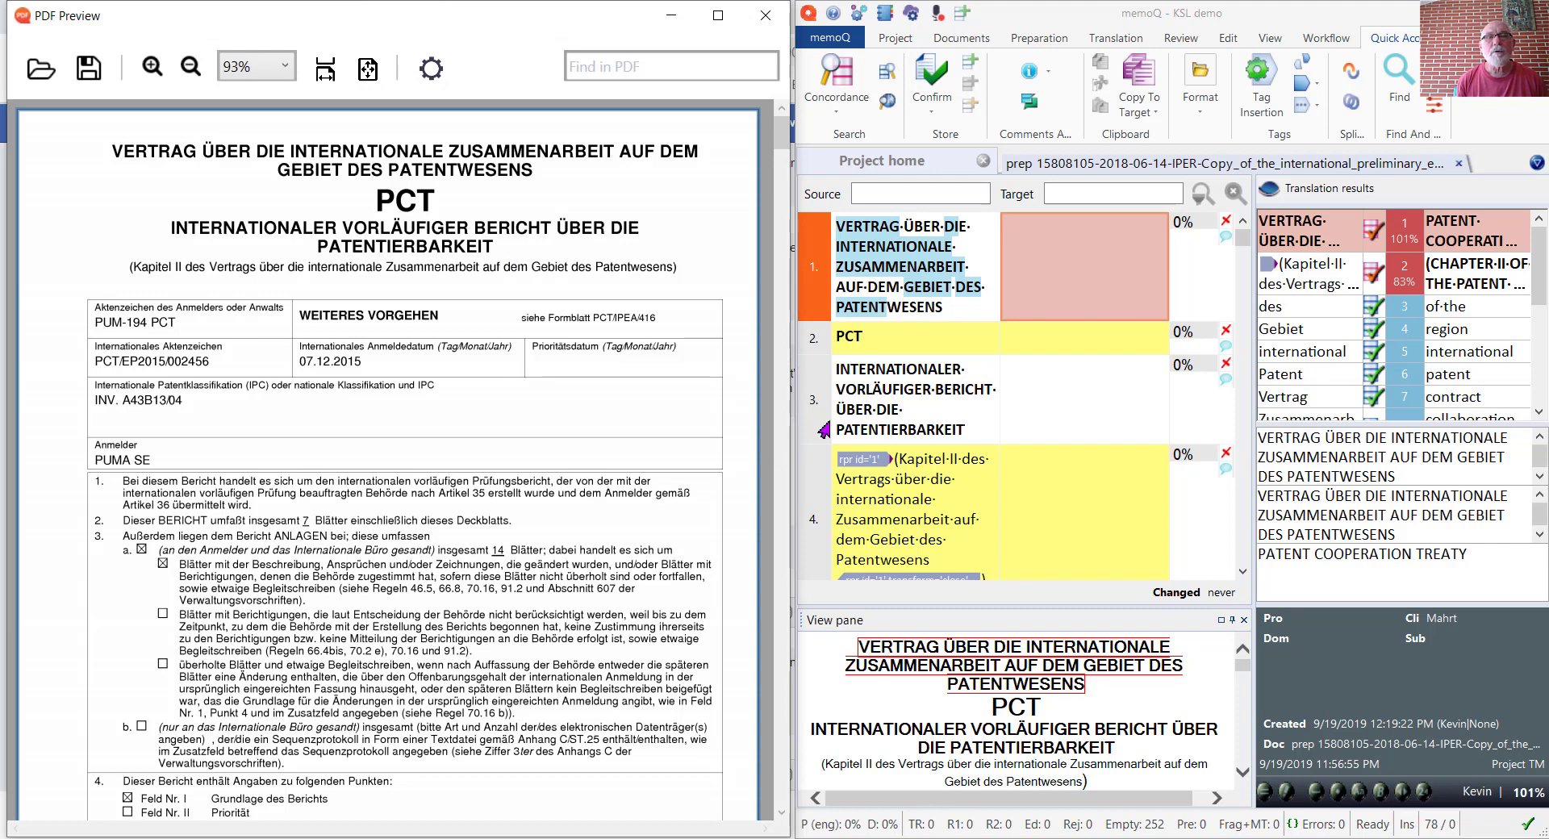
Step: Select source segments 3, 4 and 8 in turn to check whether the original PDF's preview follows and highlights them
left_click(878, 390)
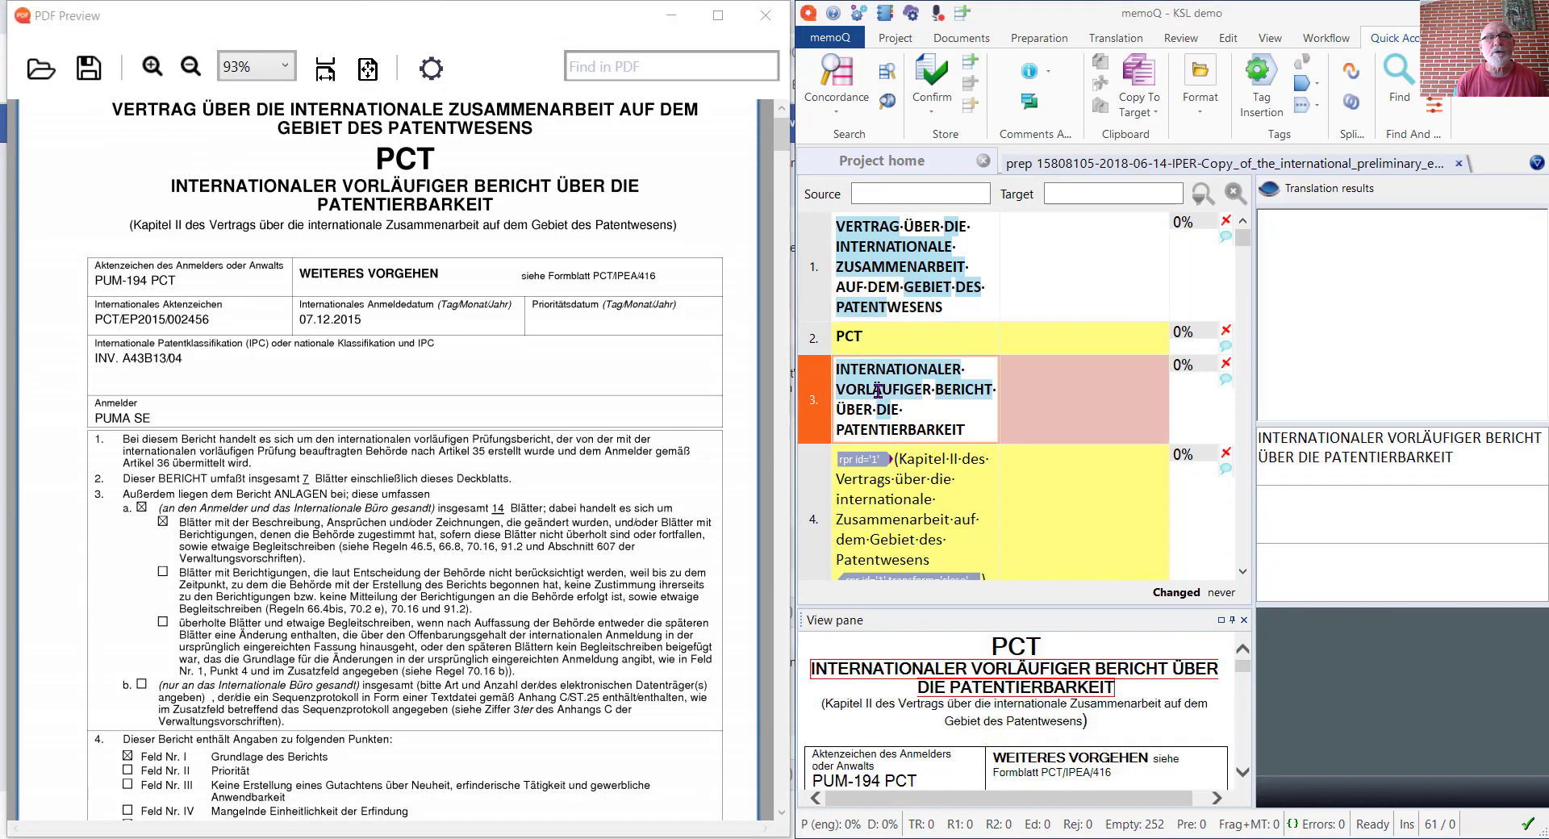
left_click(878, 488)
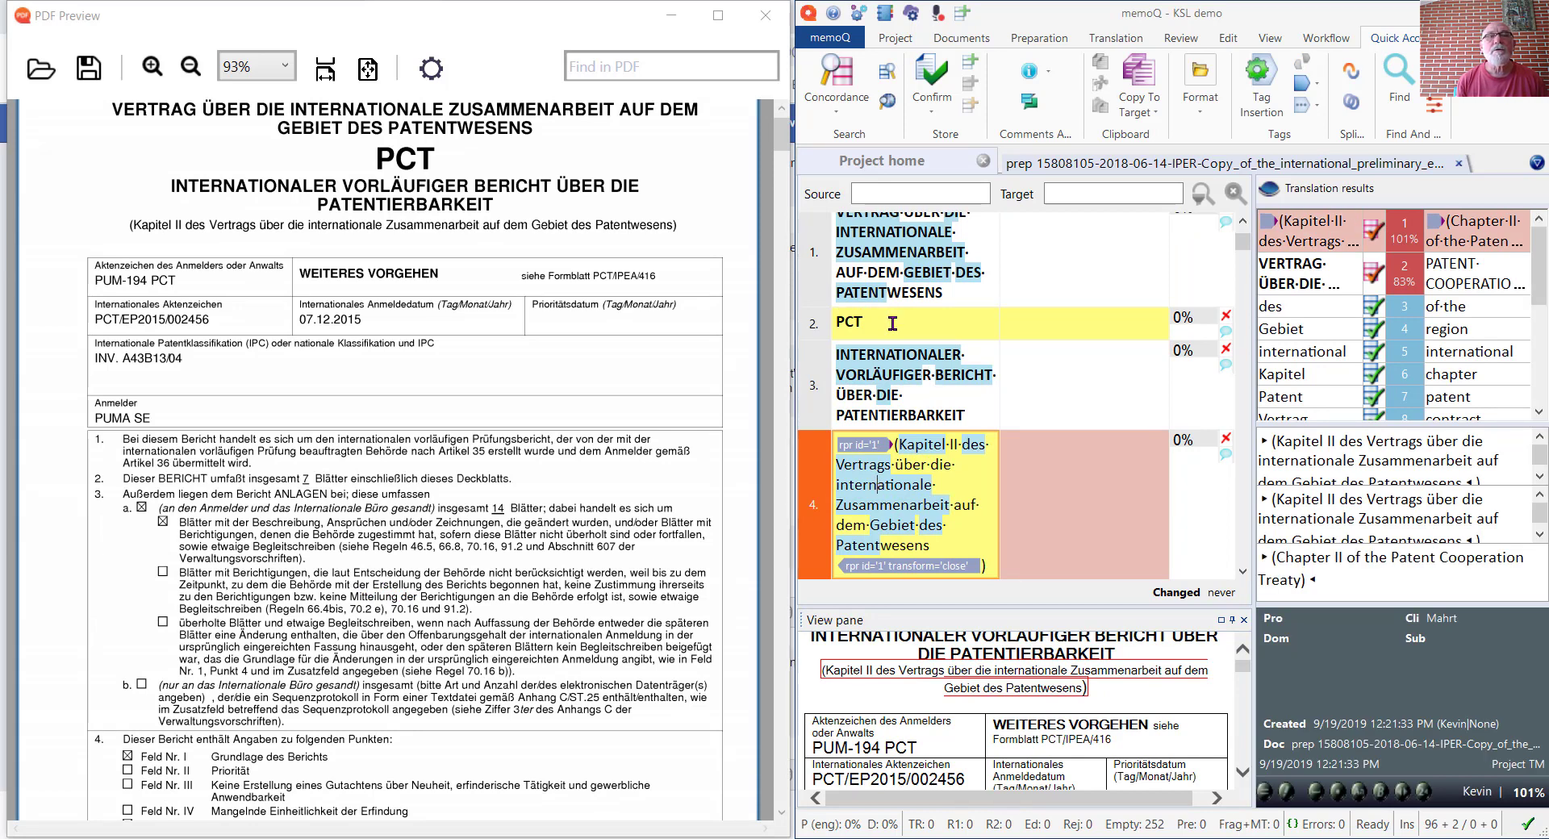
scroll(968, 460, "down", 3)
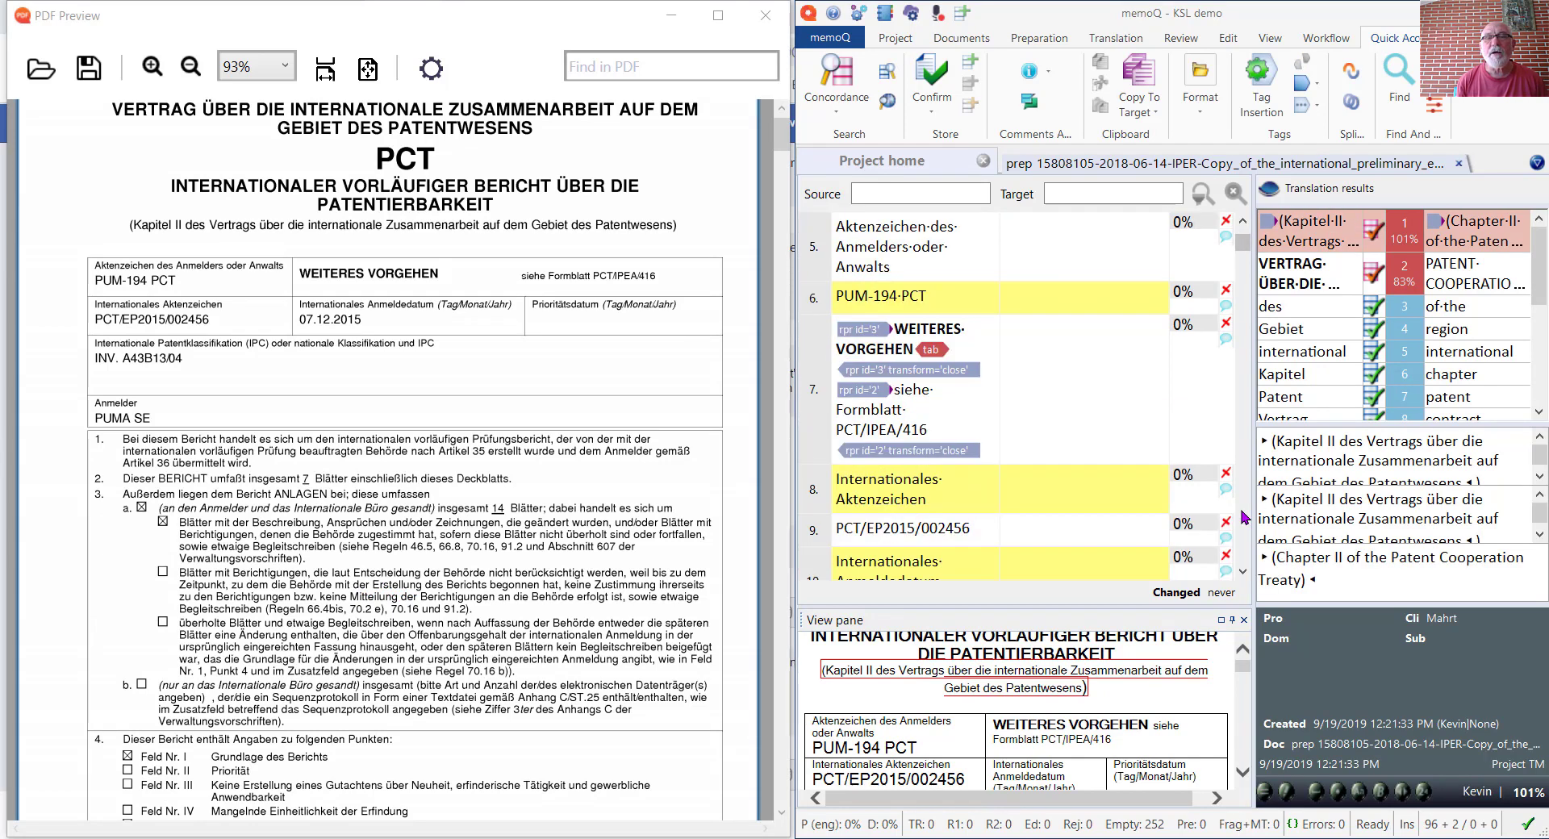
left_click(890, 484)
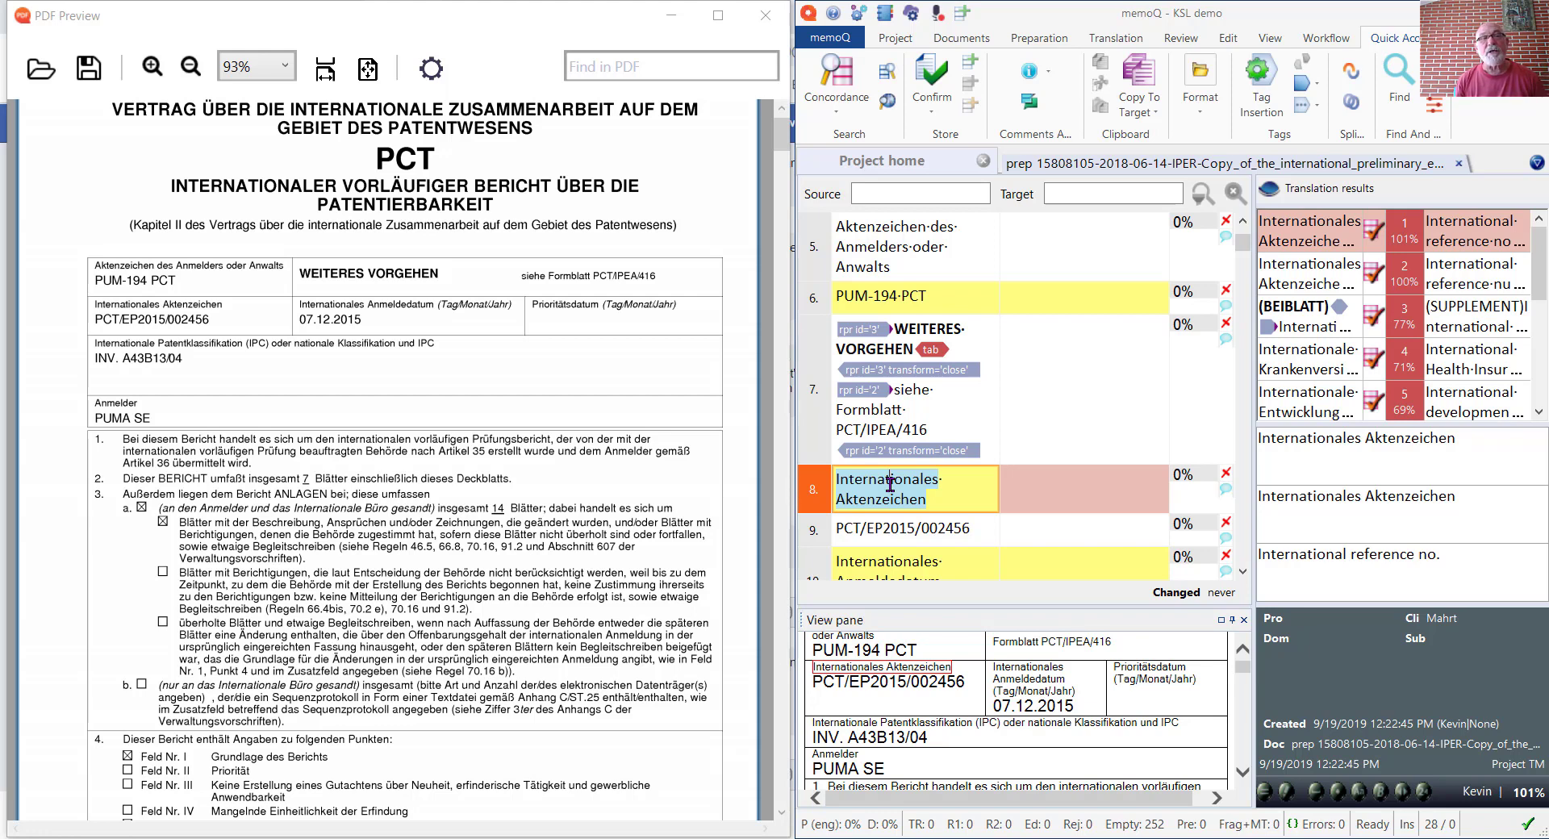
Step: Replace the previewed file with the searchable version of the patent PDF from the Searchable PDF folder
left_click(39, 76)
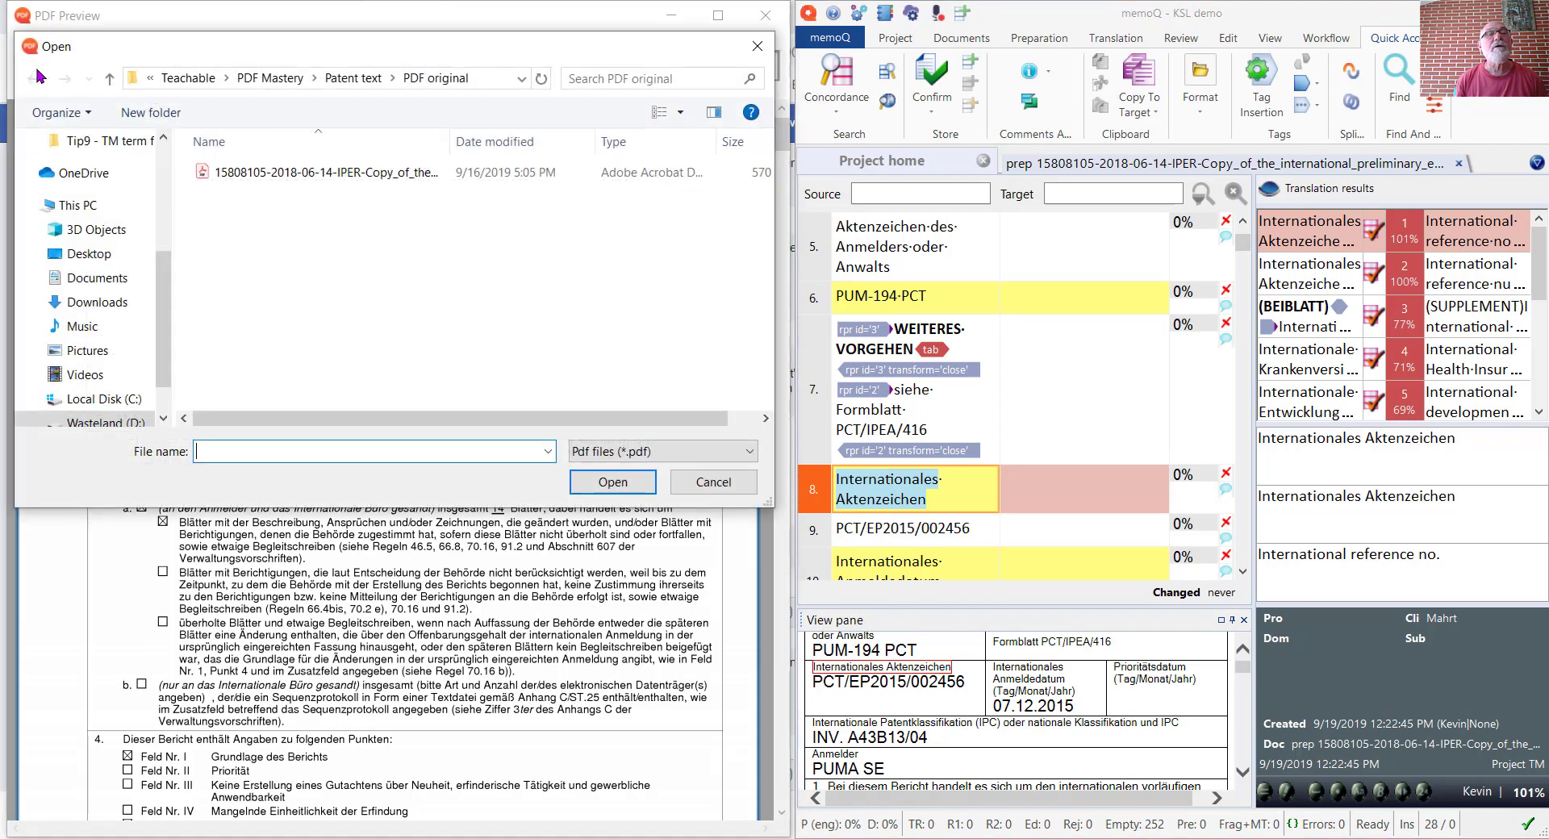
left_click(347, 84)
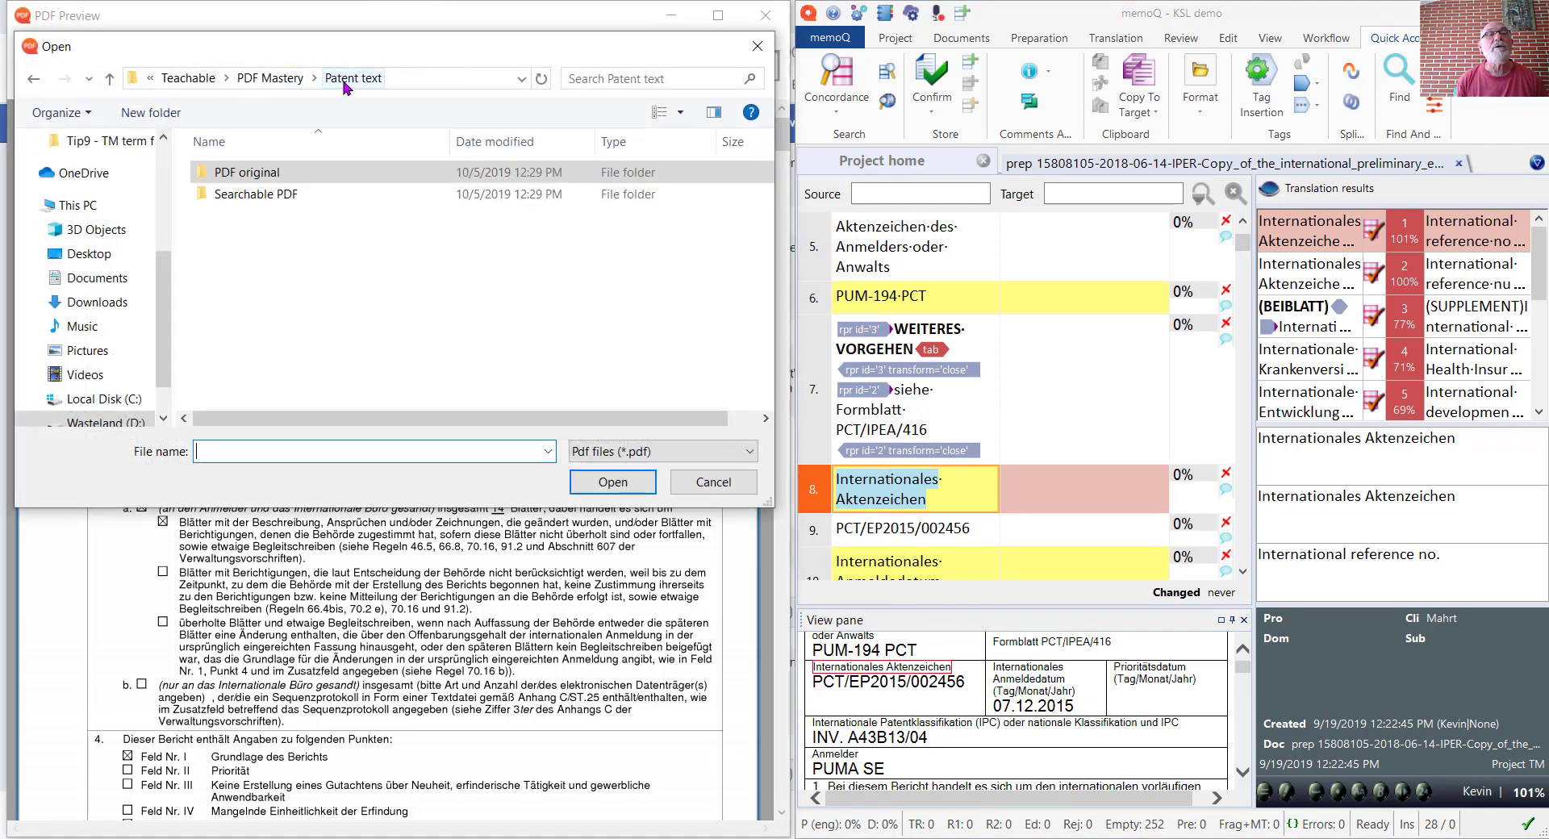
left_click(203, 198)
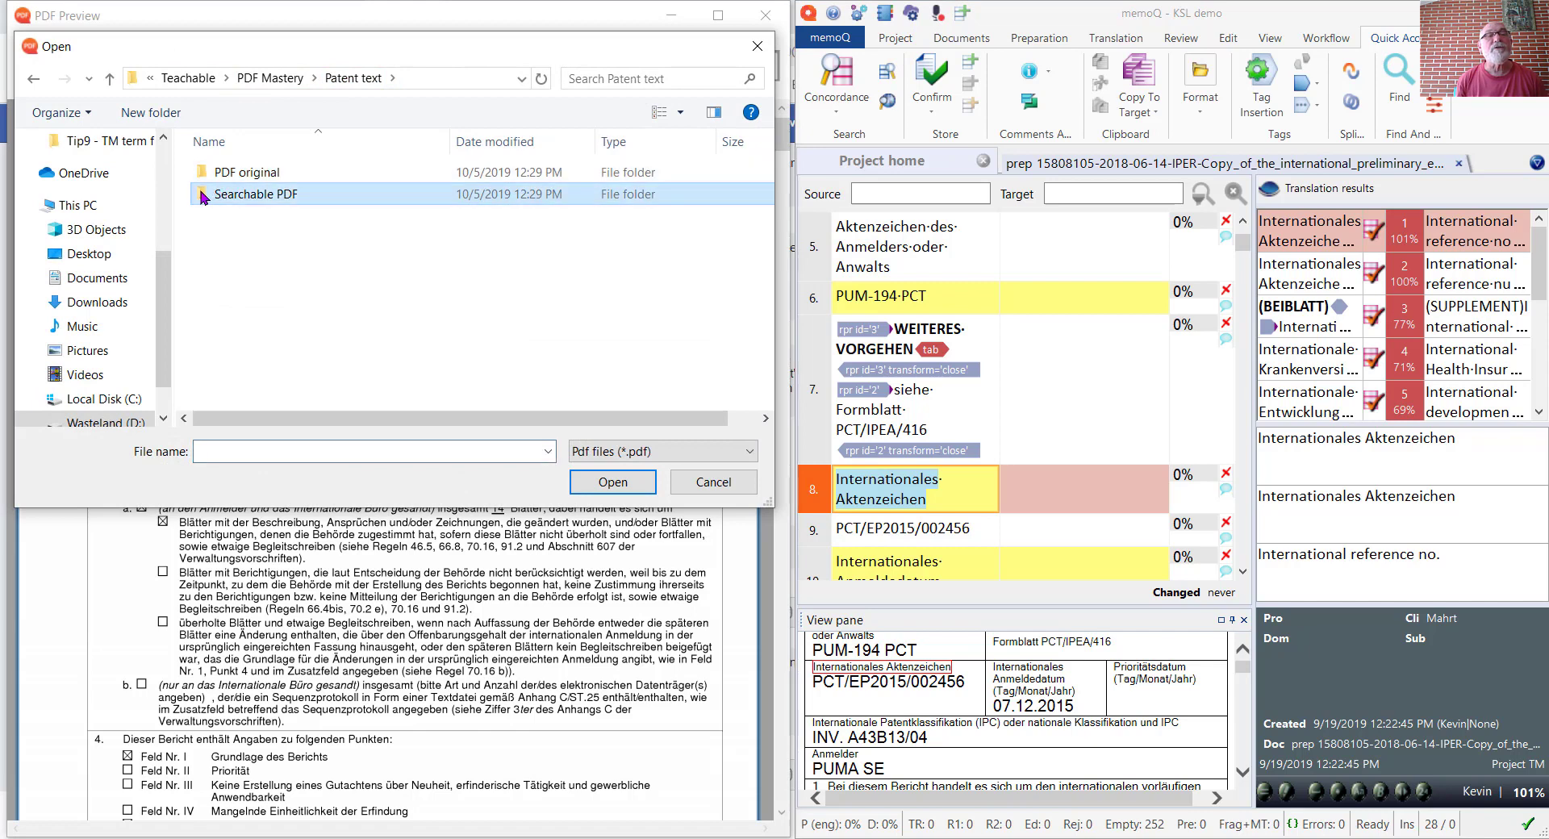
double_click(203, 197)
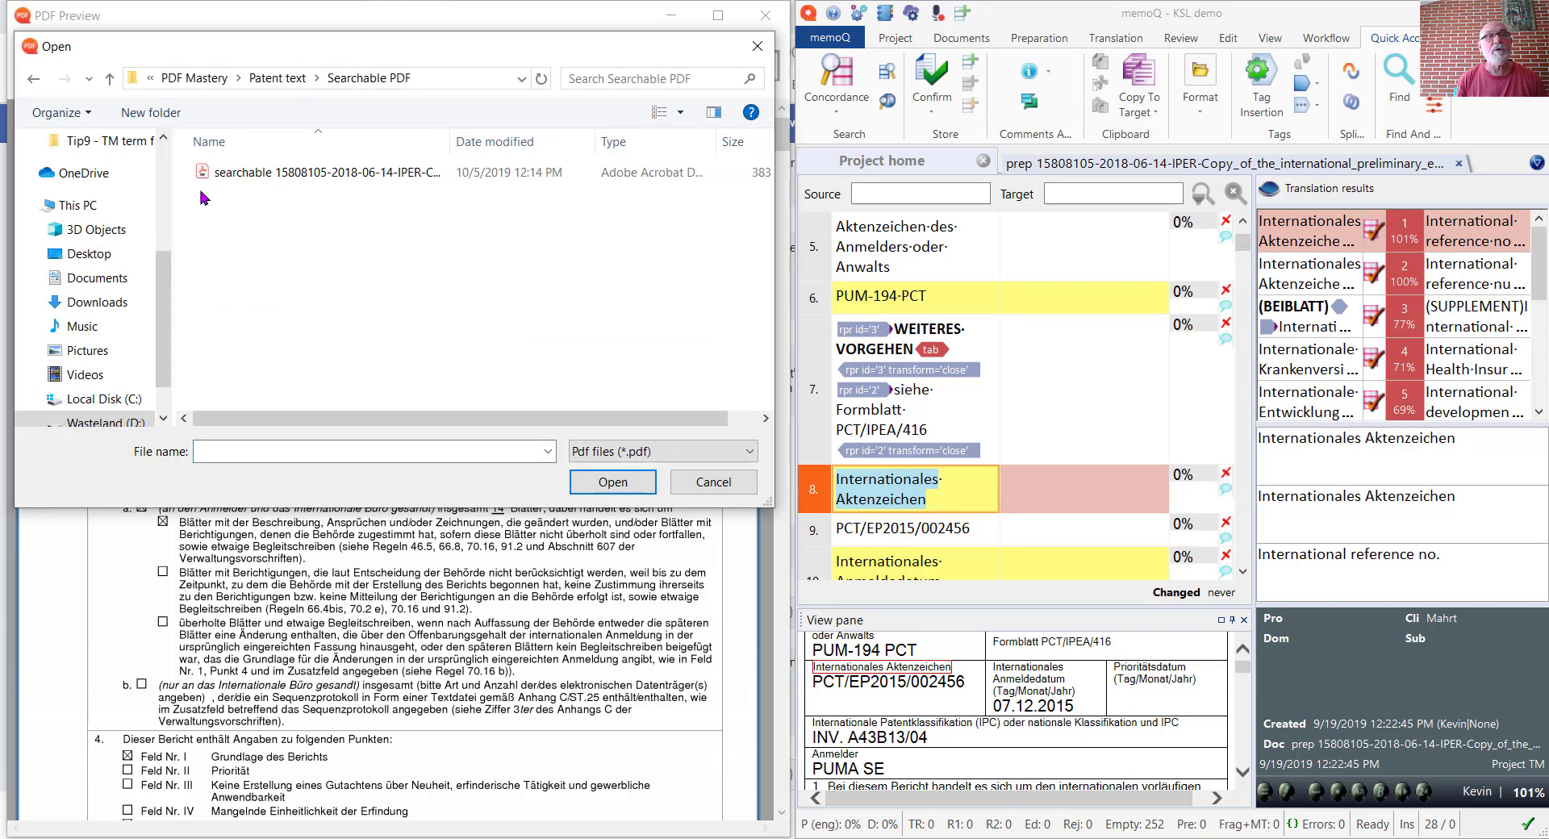
left_click(207, 171)
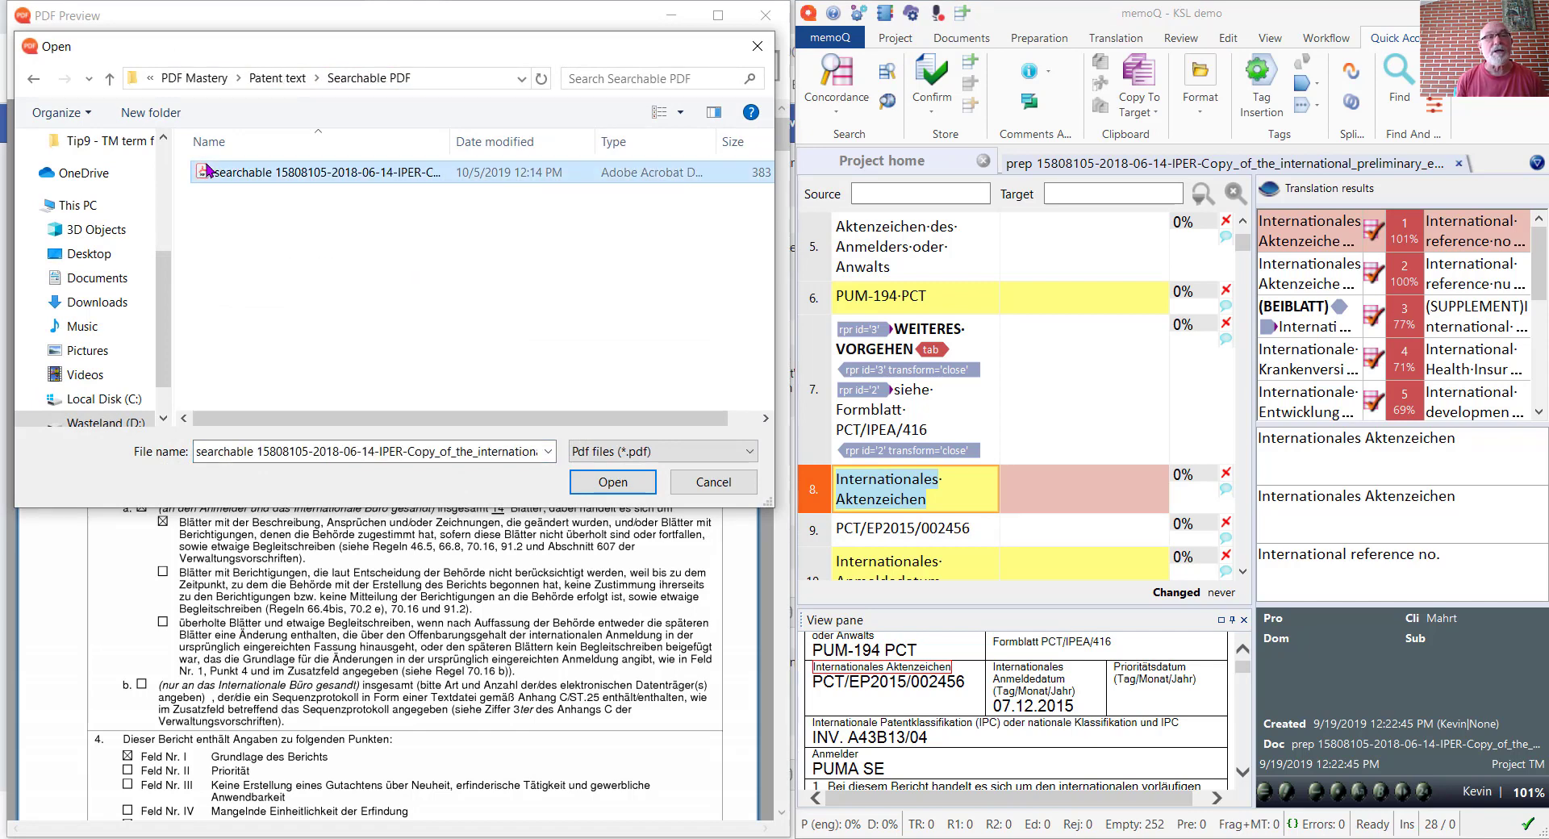
left_click(637, 483)
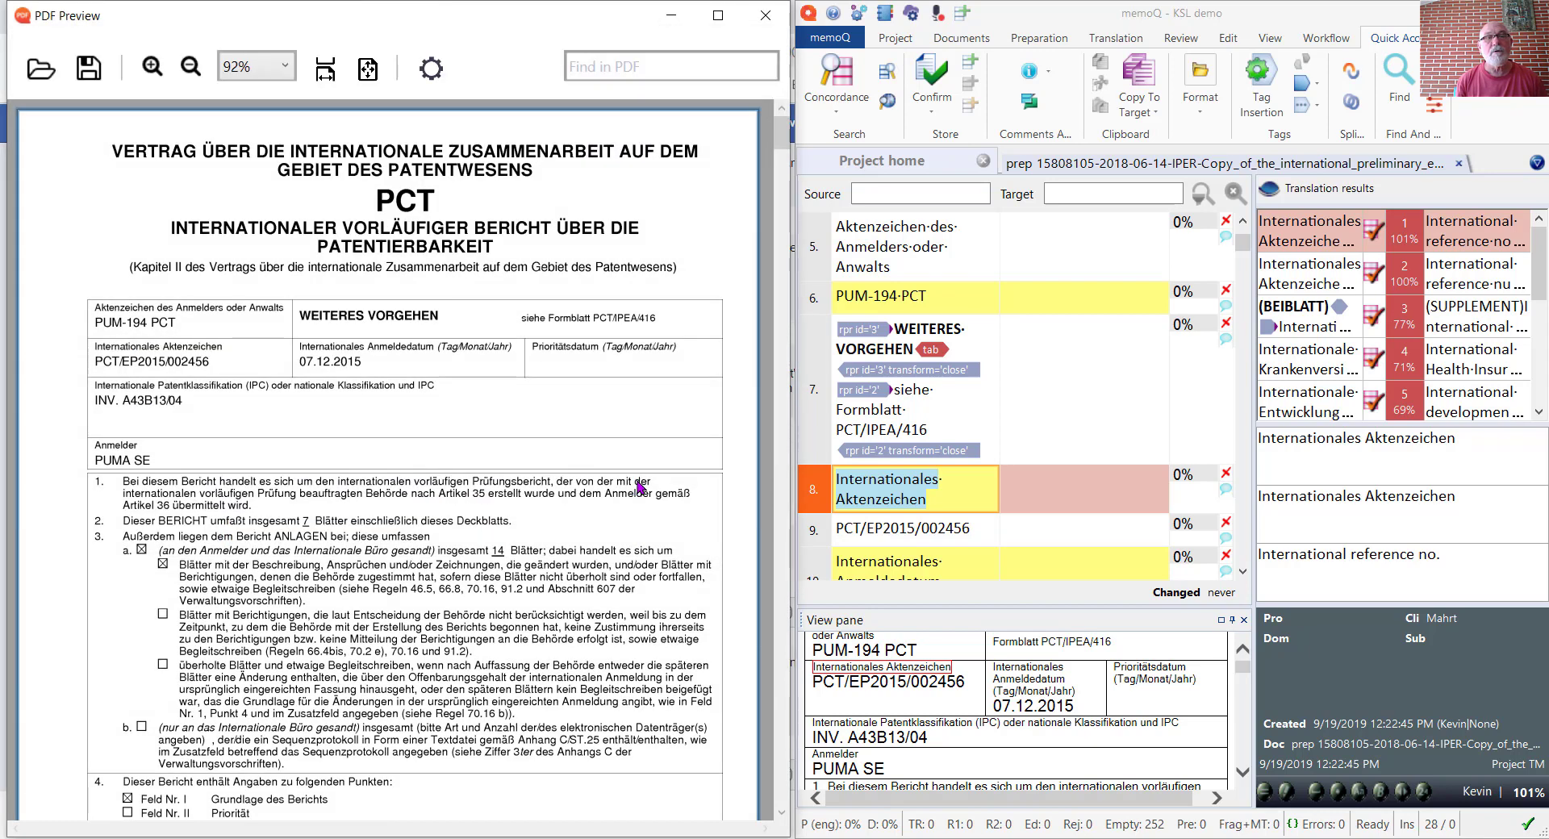
Step: Select source segments 7, 8 and 5 in turn to check their highlighting in the searchable PDF's preview
left_click(876, 415)
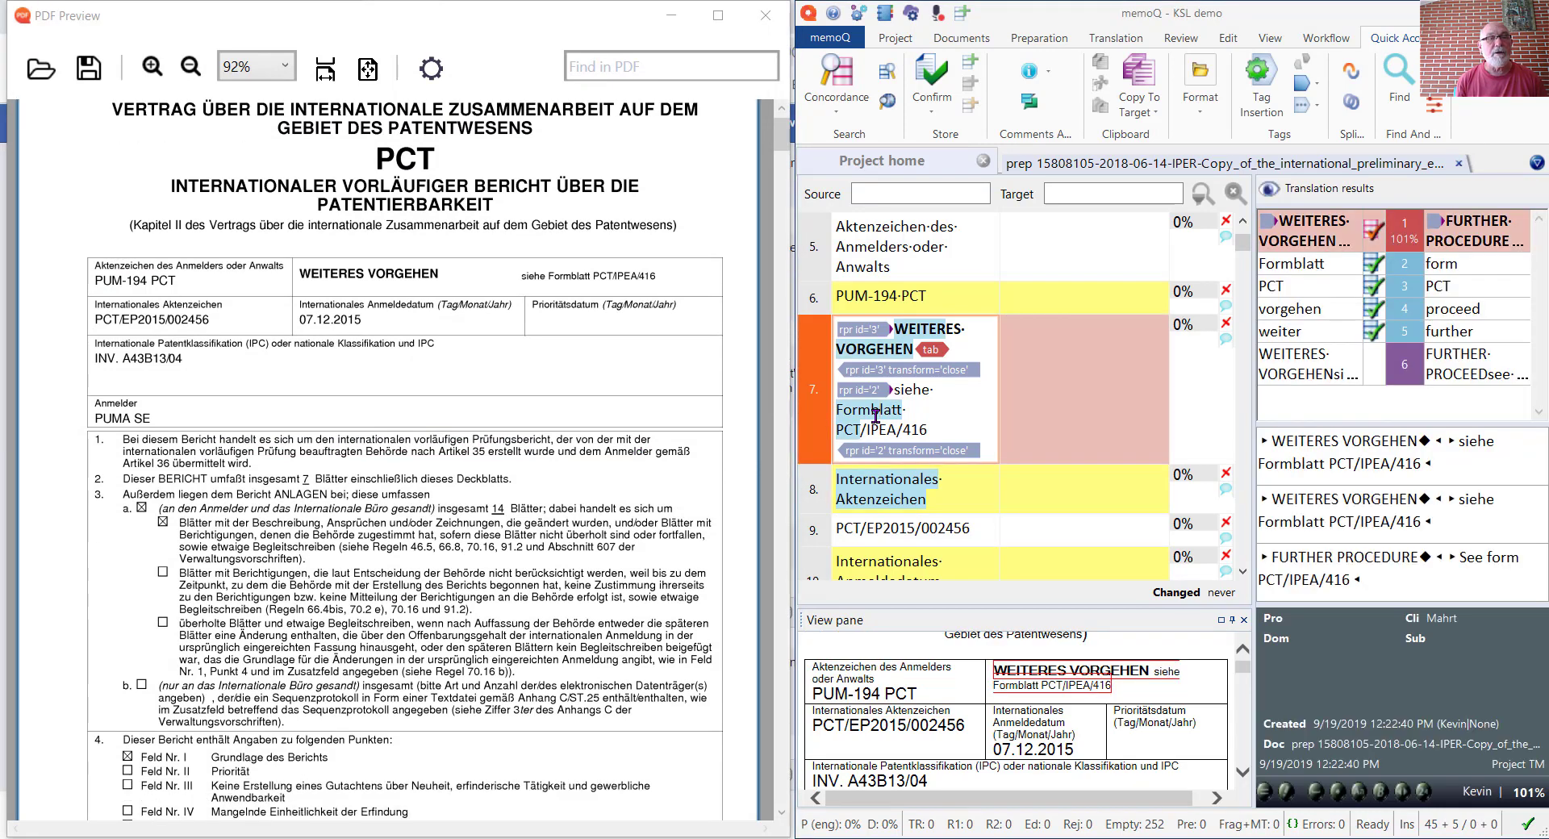
left_click(885, 497)
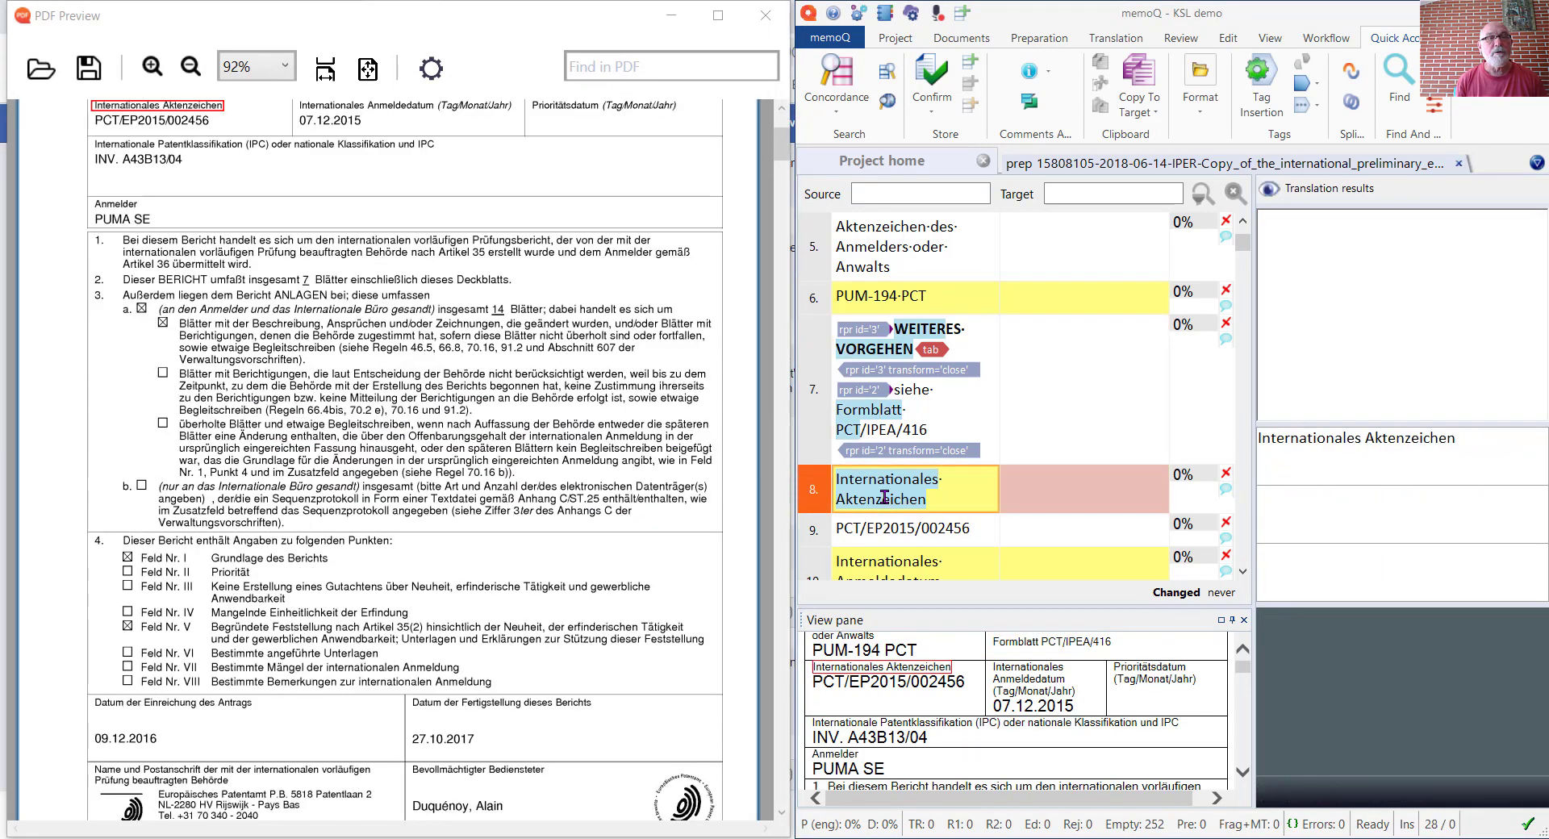
left_click(895, 246)
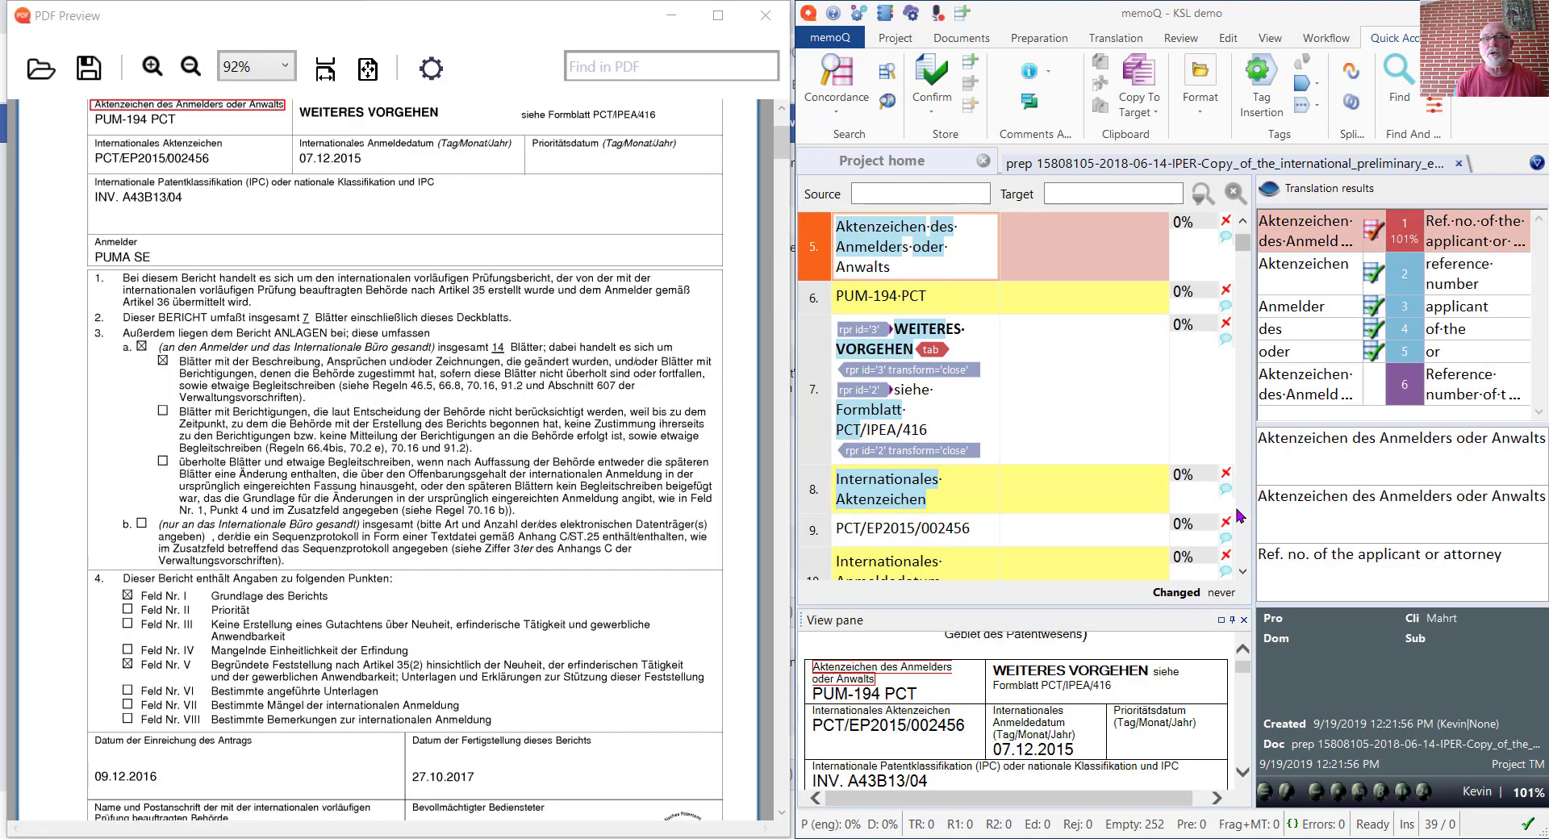
Step: Select source segments 18, 21 and 22 in turn to check whether the searchable PDF's preview highlights the report's numbered paragraphs
scroll(1238, 514, "down", 8)
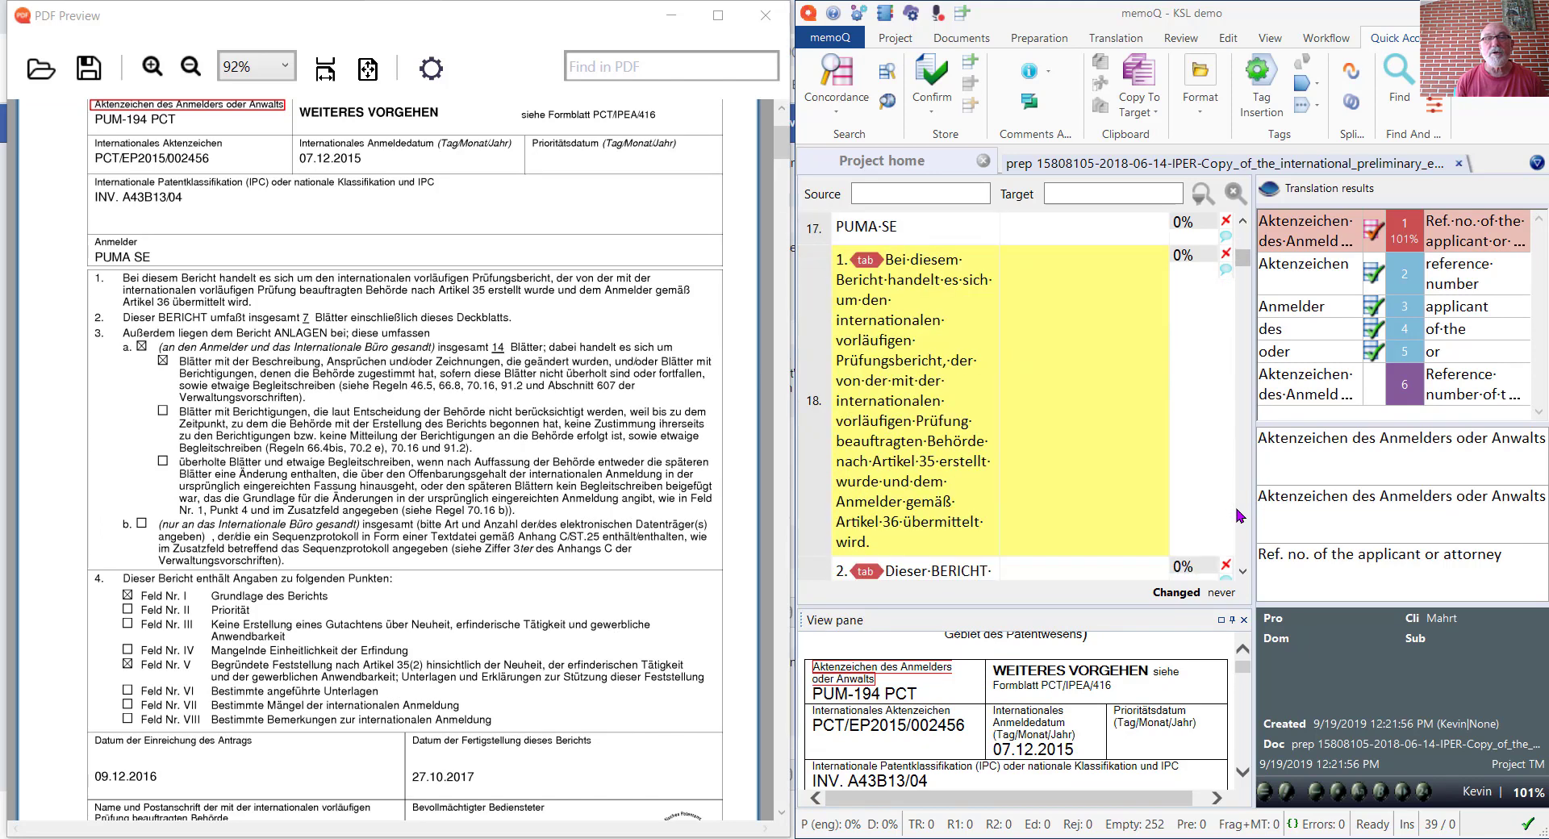
scroll(1234, 505, "down", 1)
left_click(917, 371)
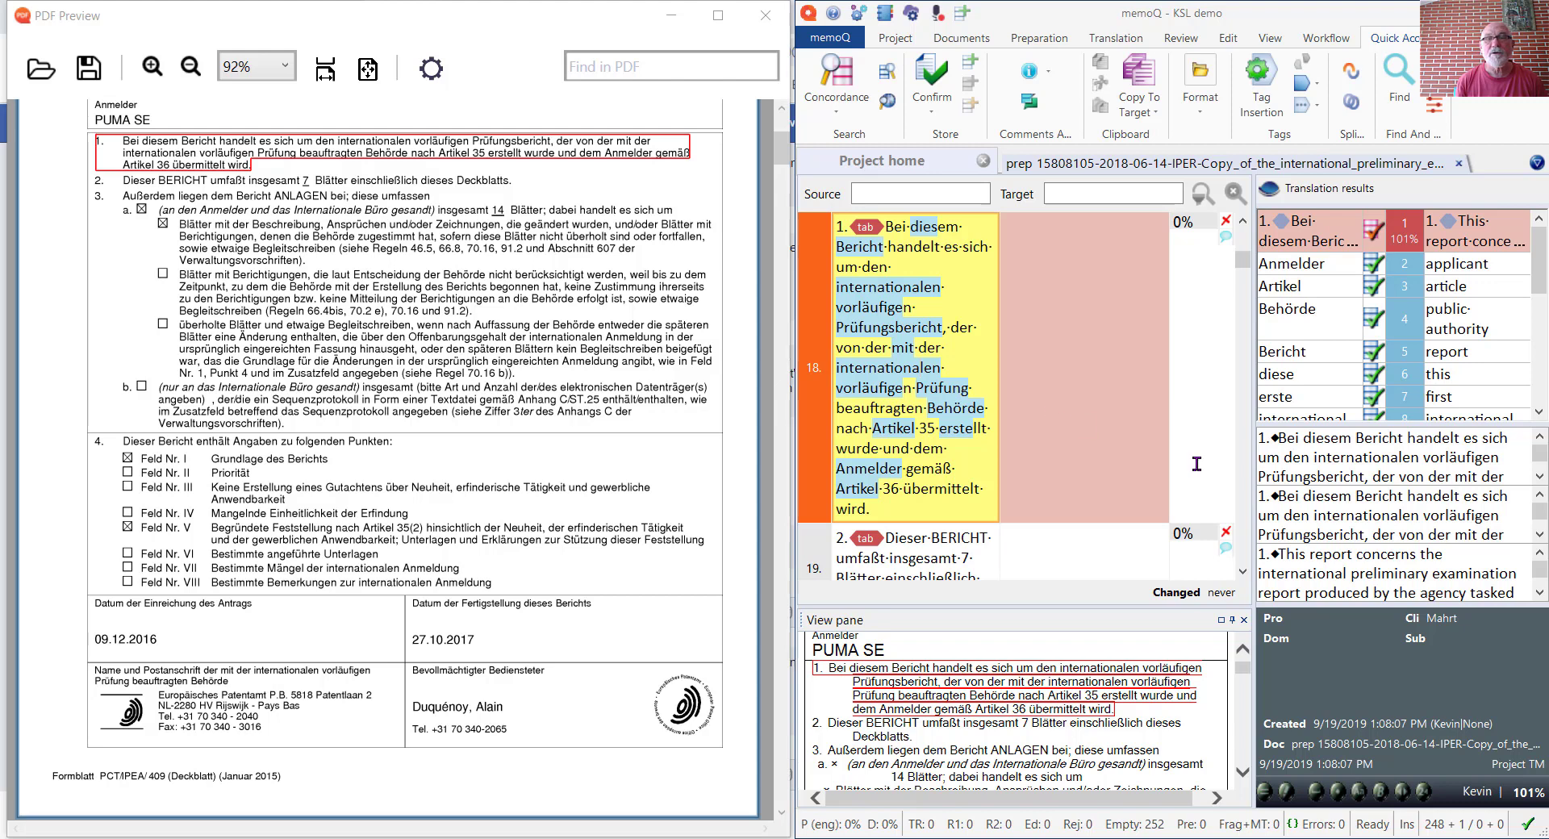
scroll(1246, 506, "down", 1)
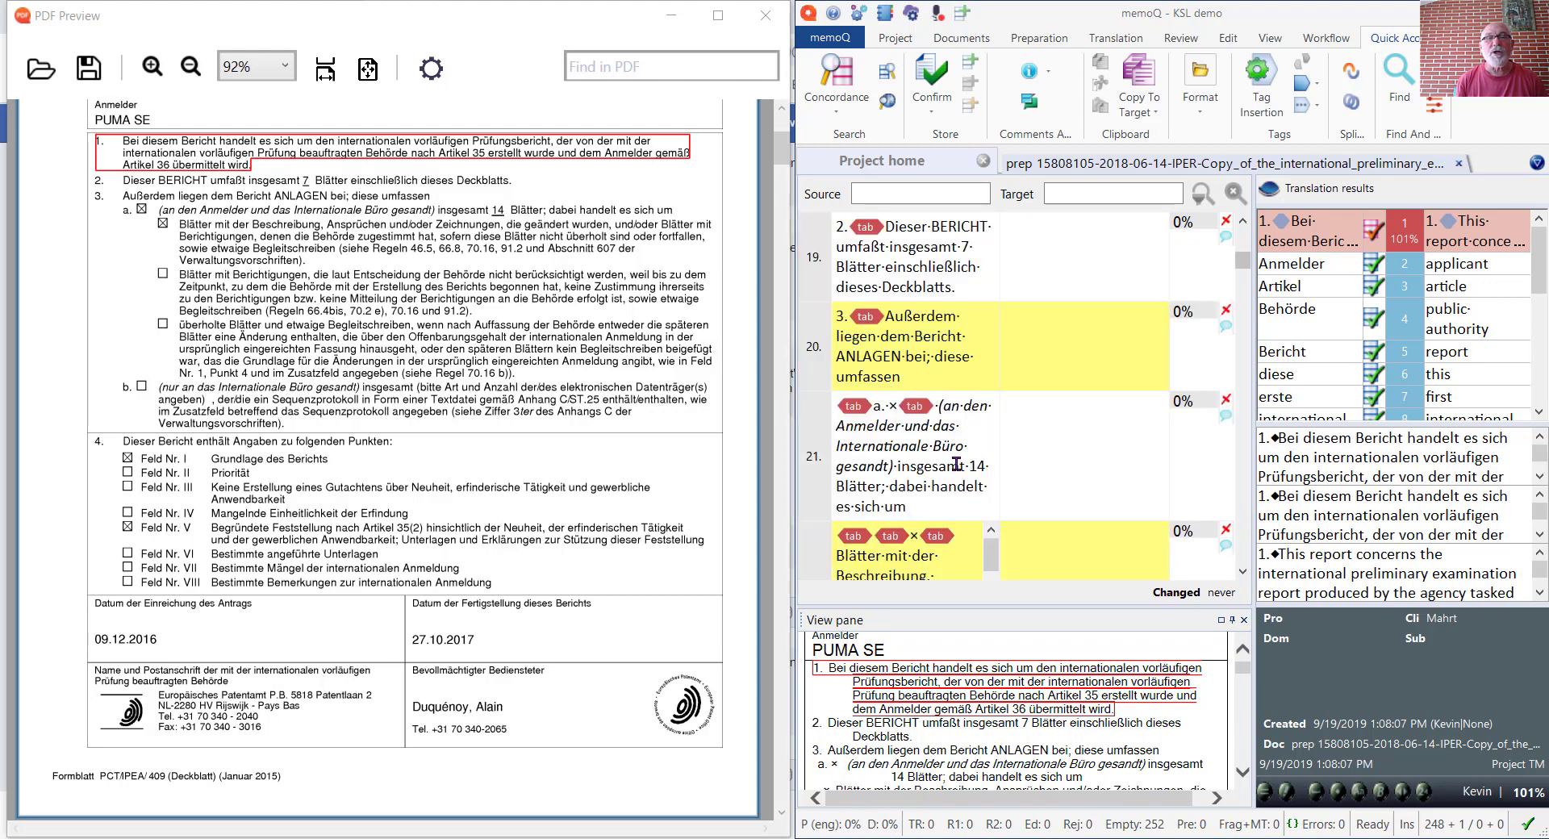
left_click(929, 468)
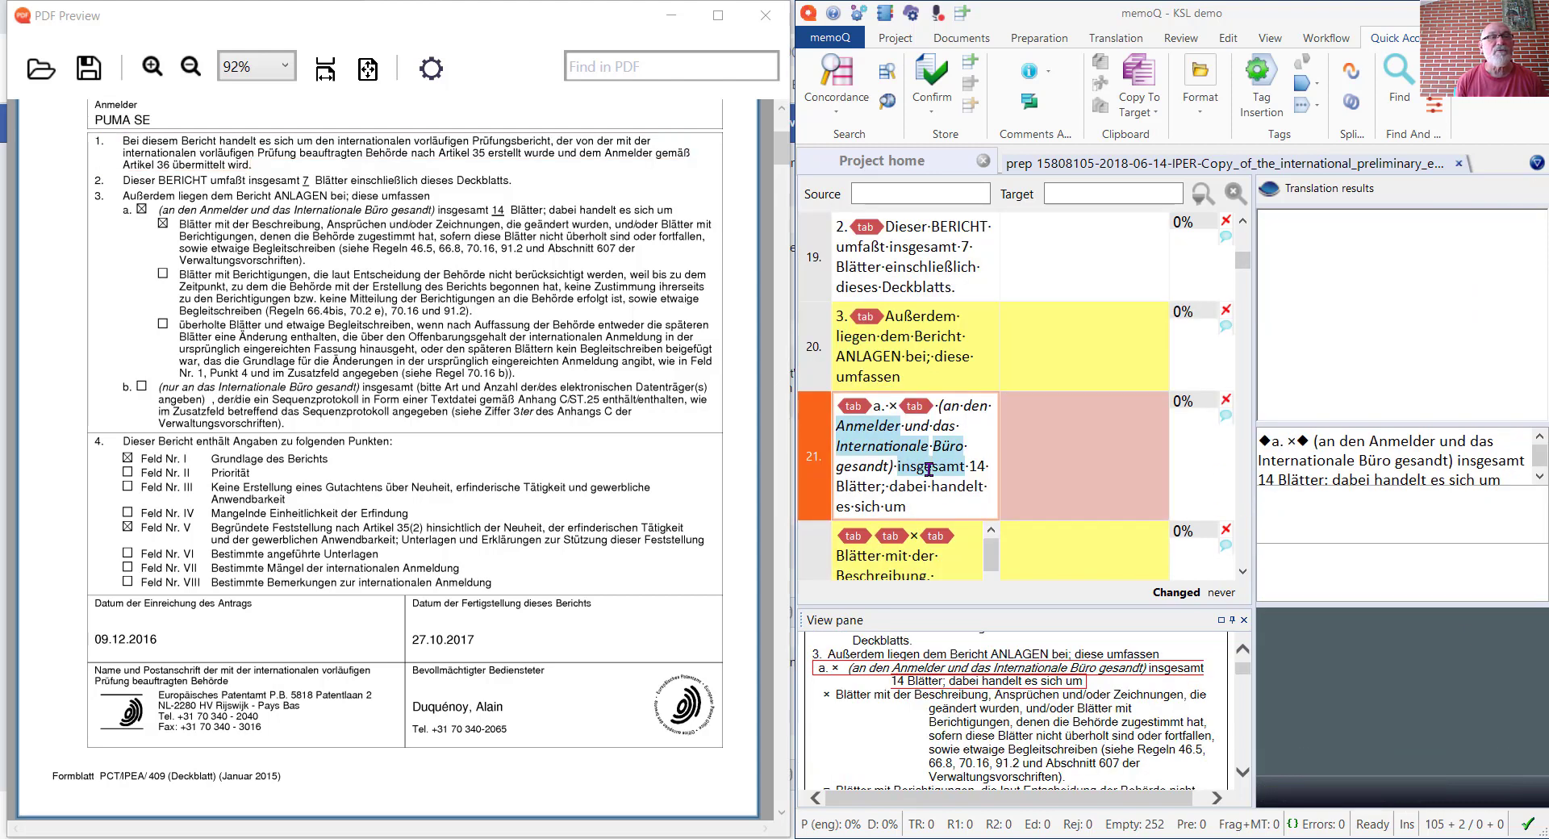
left_click(895, 553)
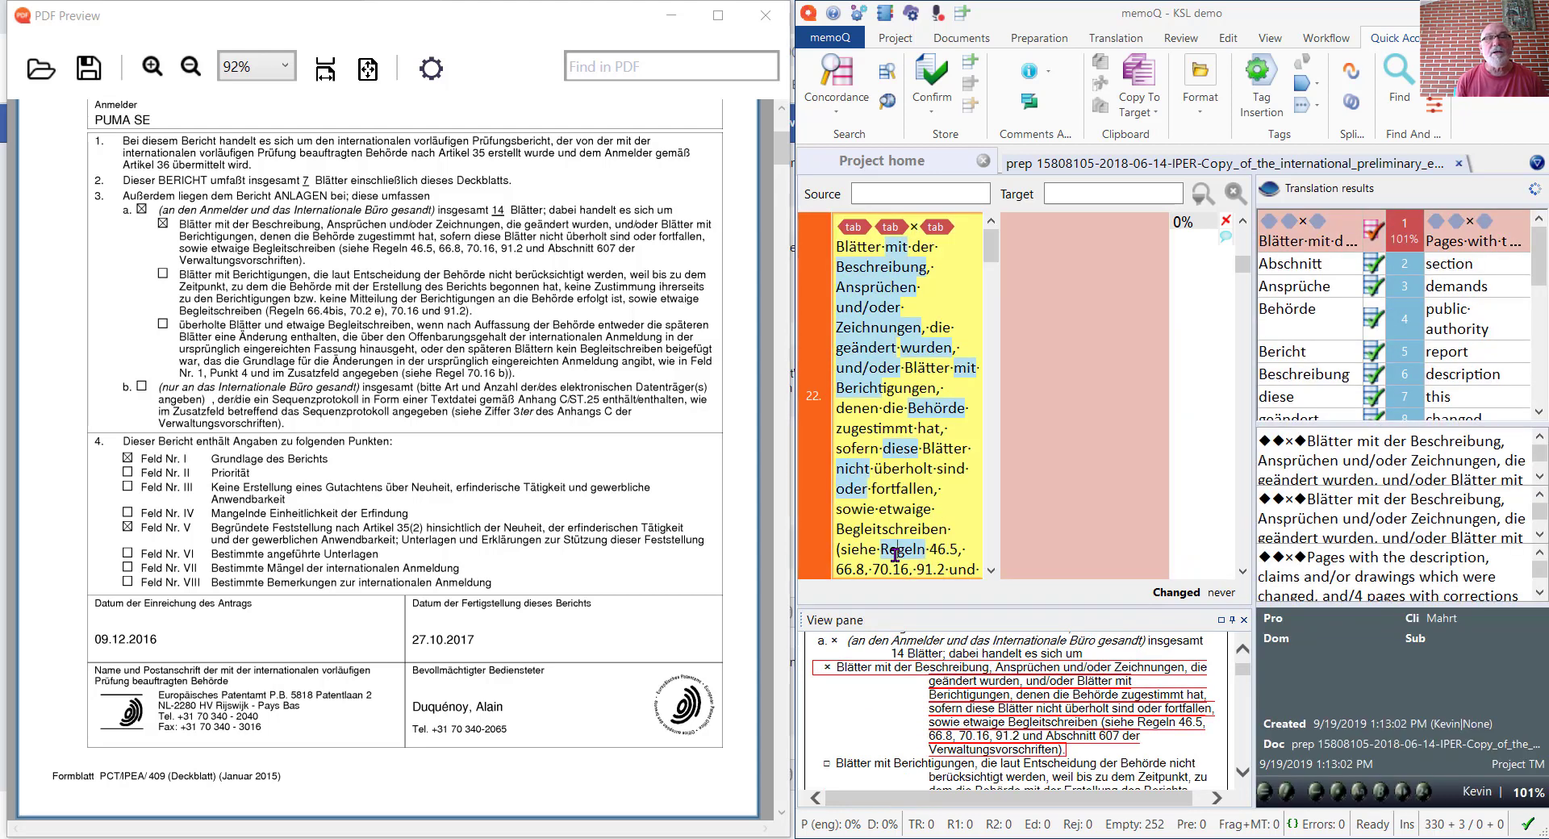
Step: Select source segments 30, 32 and 36 in turn to check the preview's highlighting of the Feld Nr. entries and the filing date label
scroll(1243, 501, "down", 3)
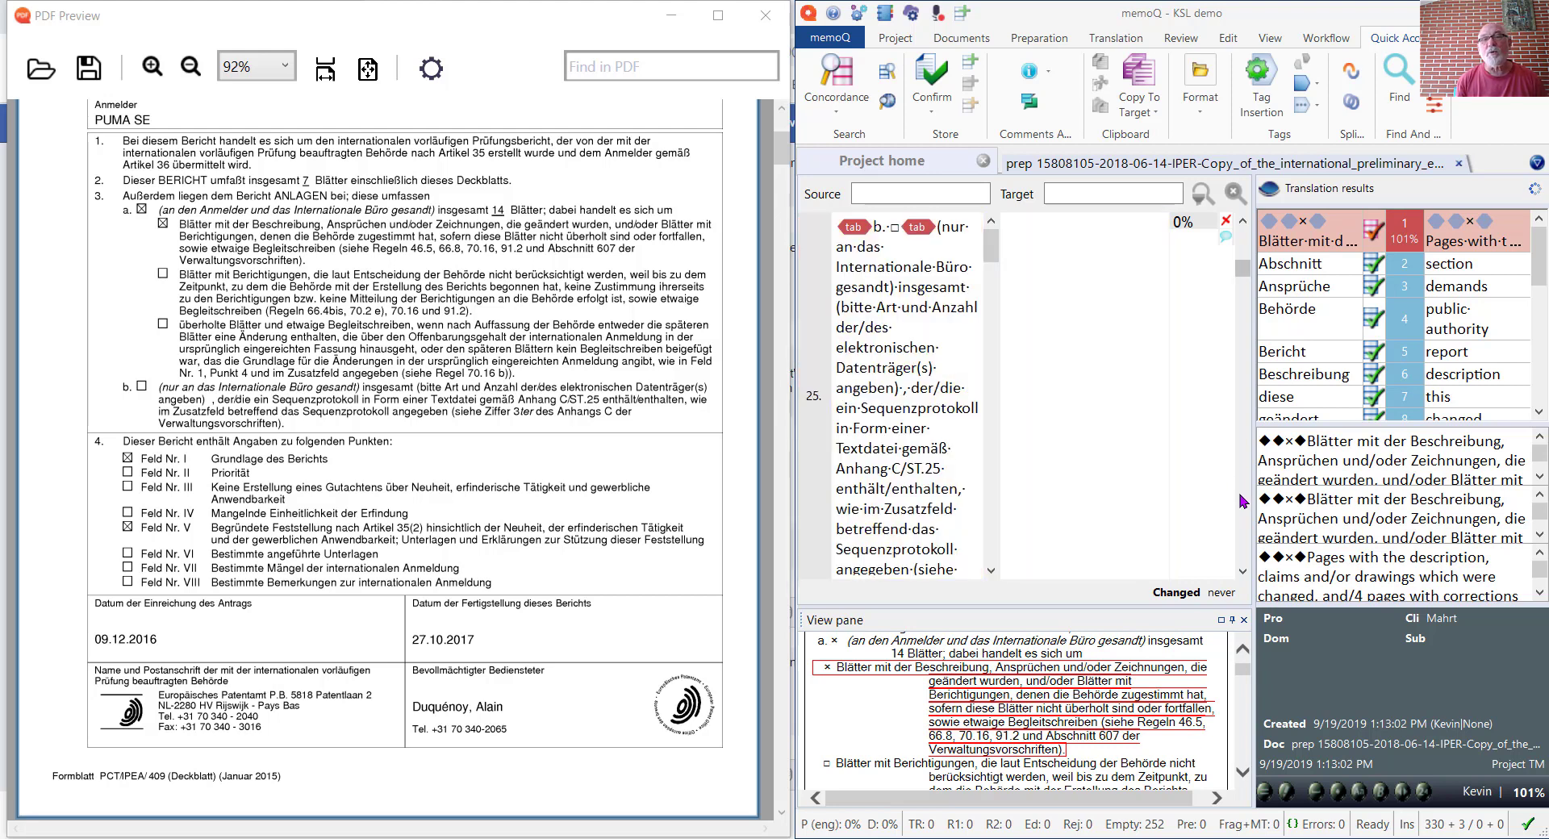
scroll(1243, 501, "down", 3)
left_click(895, 473)
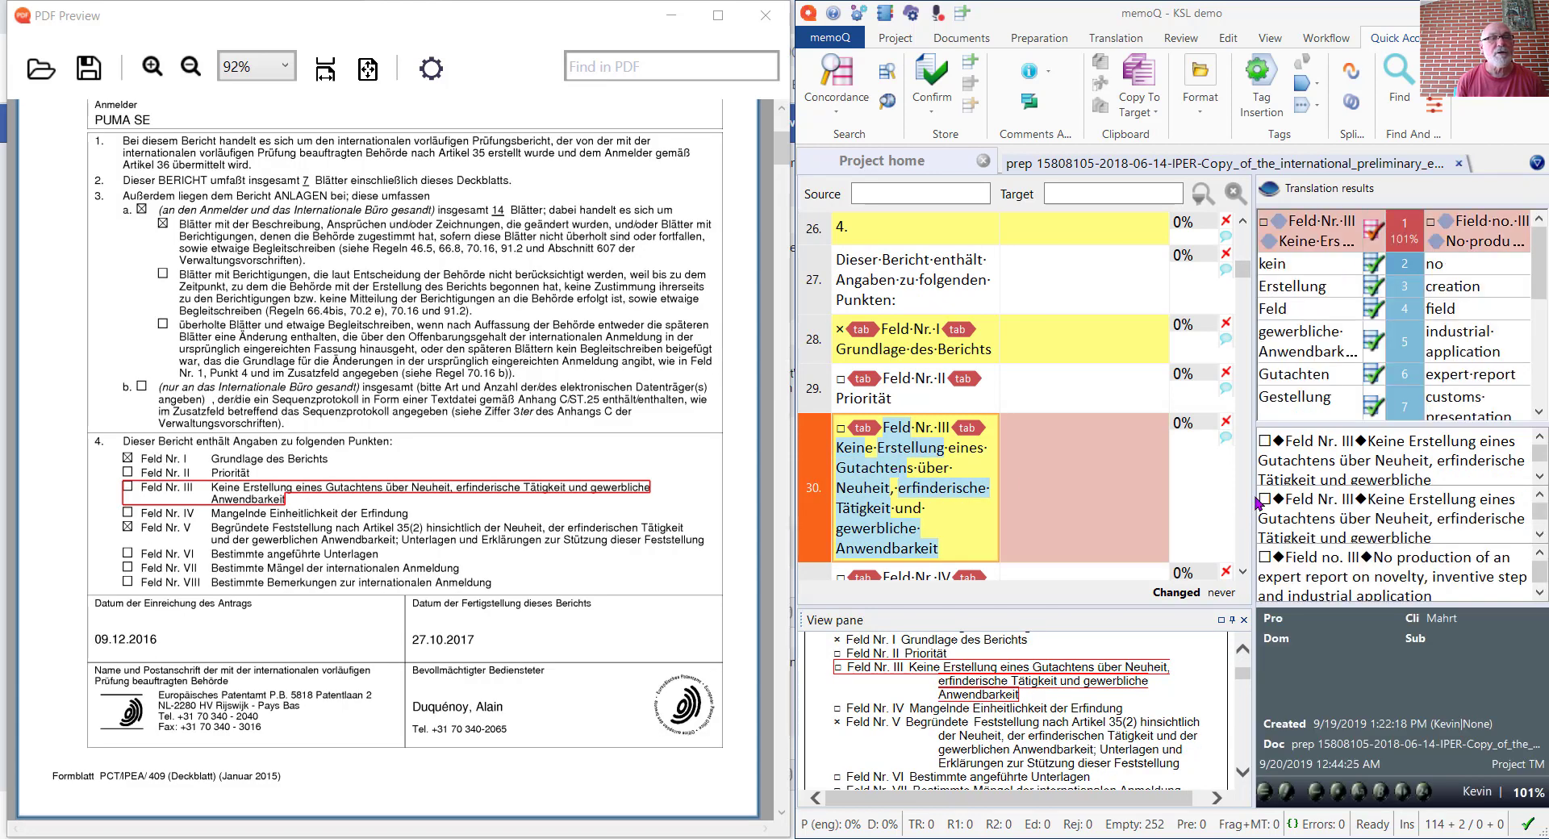
scroll(1249, 508, "down", 3)
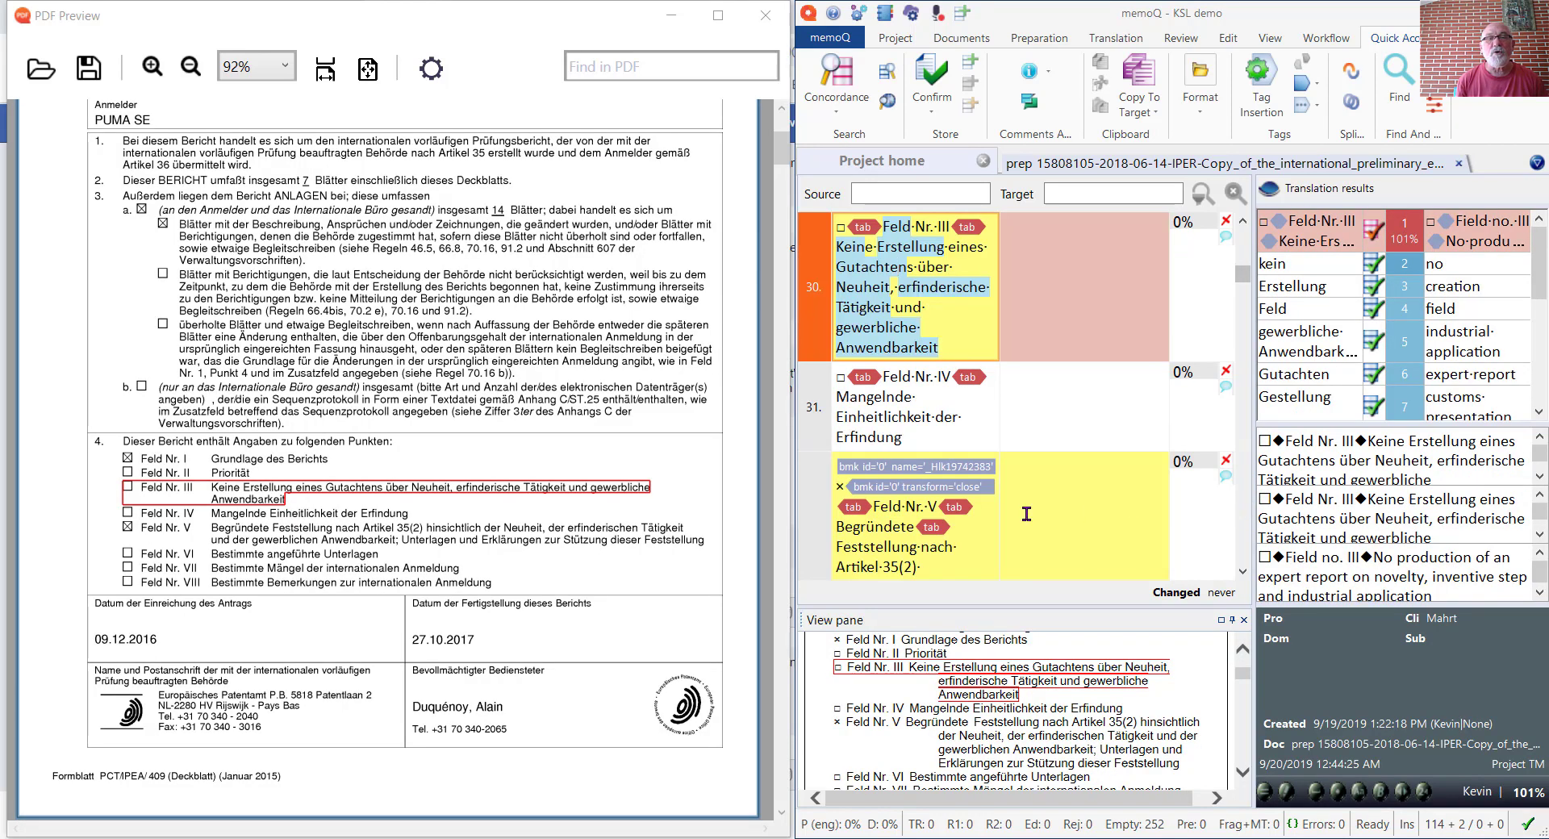
left_click(899, 529)
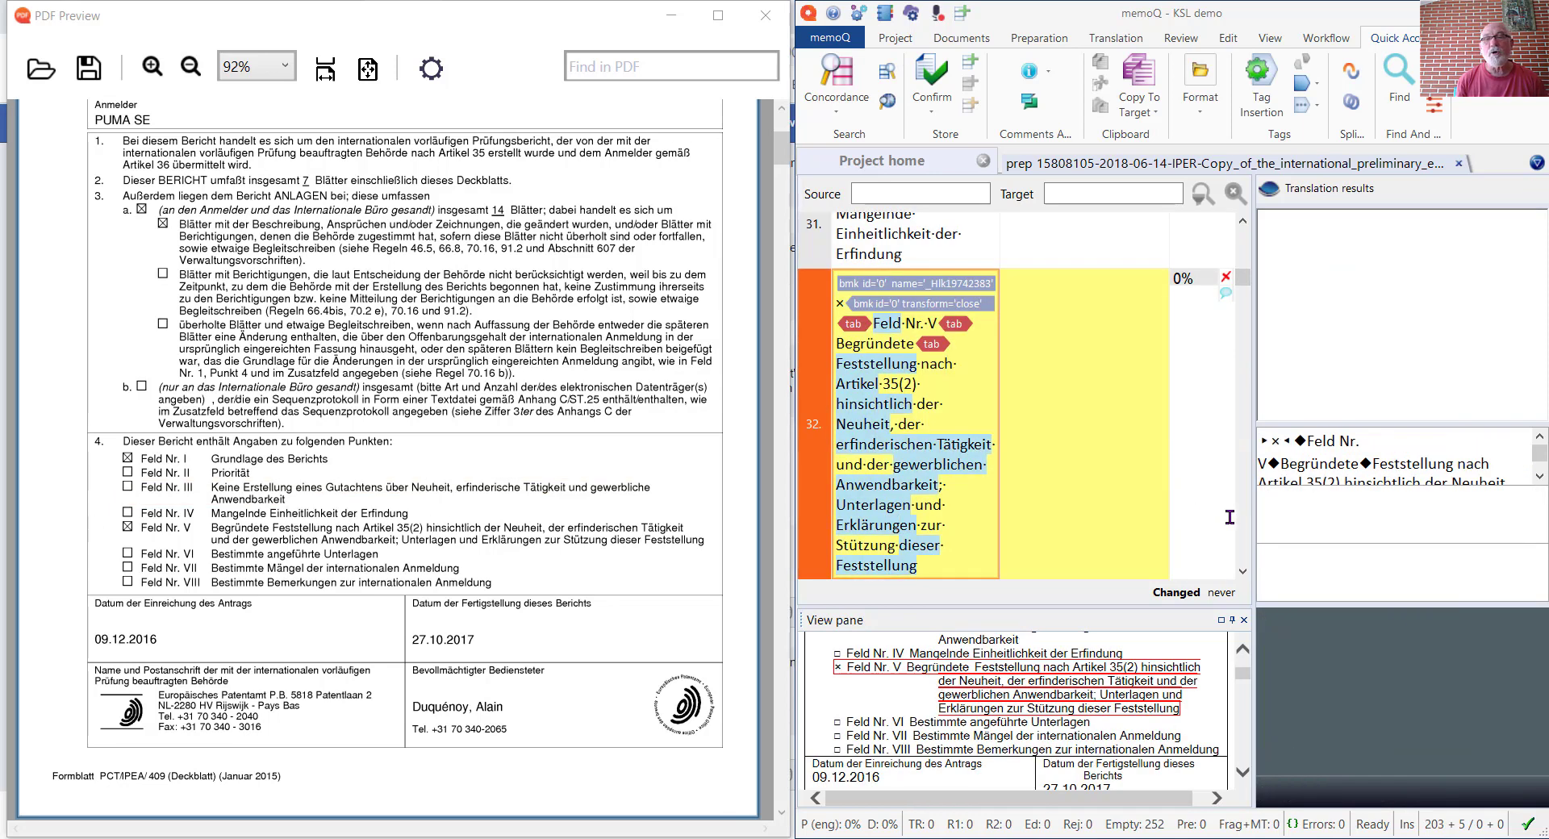
scroll(1243, 533, "down", 3)
left_click(924, 499)
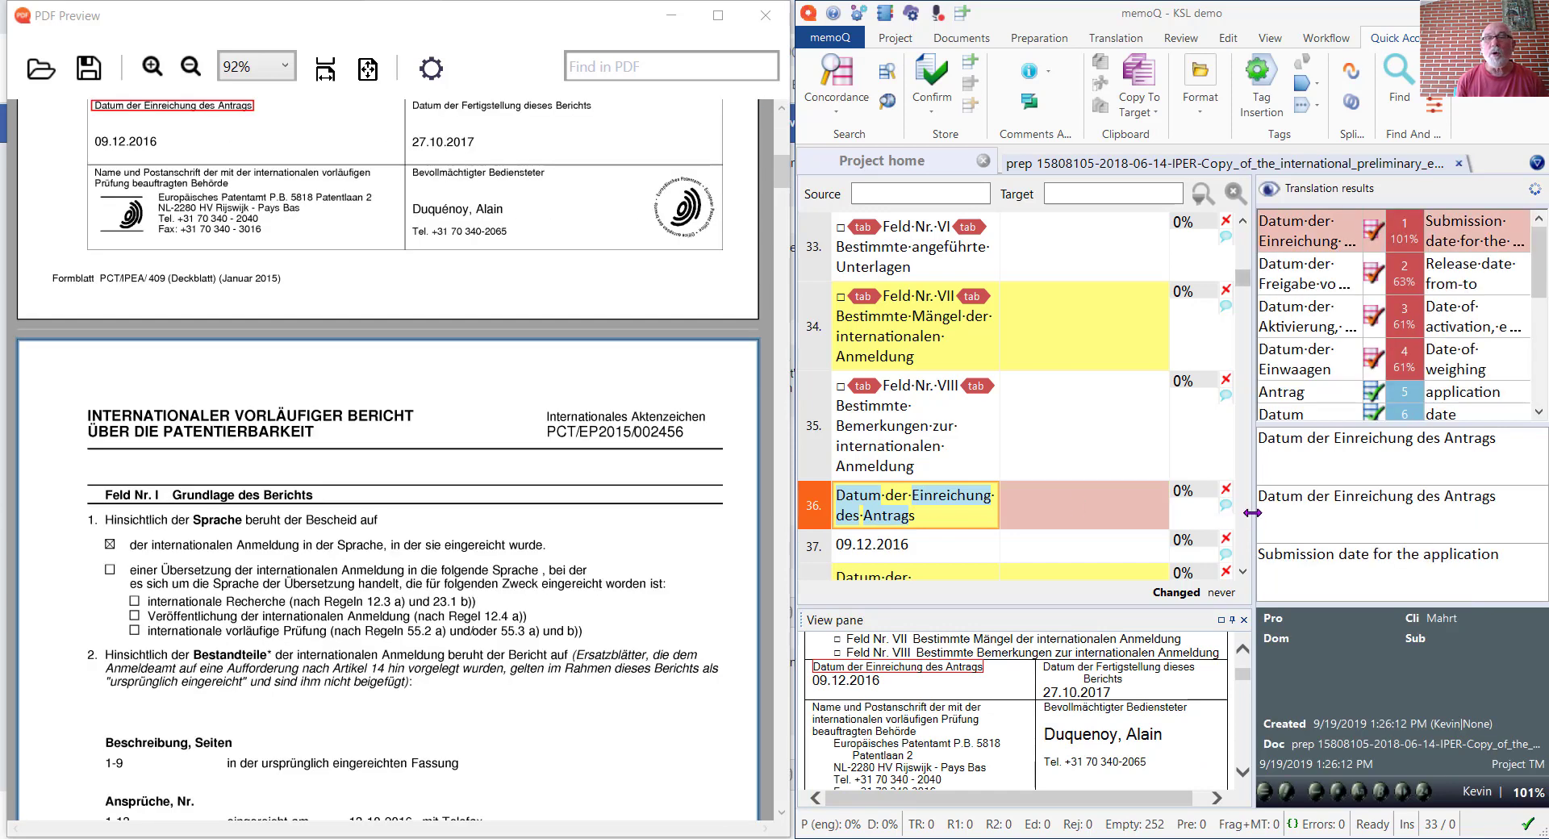
Step: Select source segments 41, 61 and 62 in turn to check whether the PDF preview follows from the office address onto the second page
scroll(1244, 528, "down", 3)
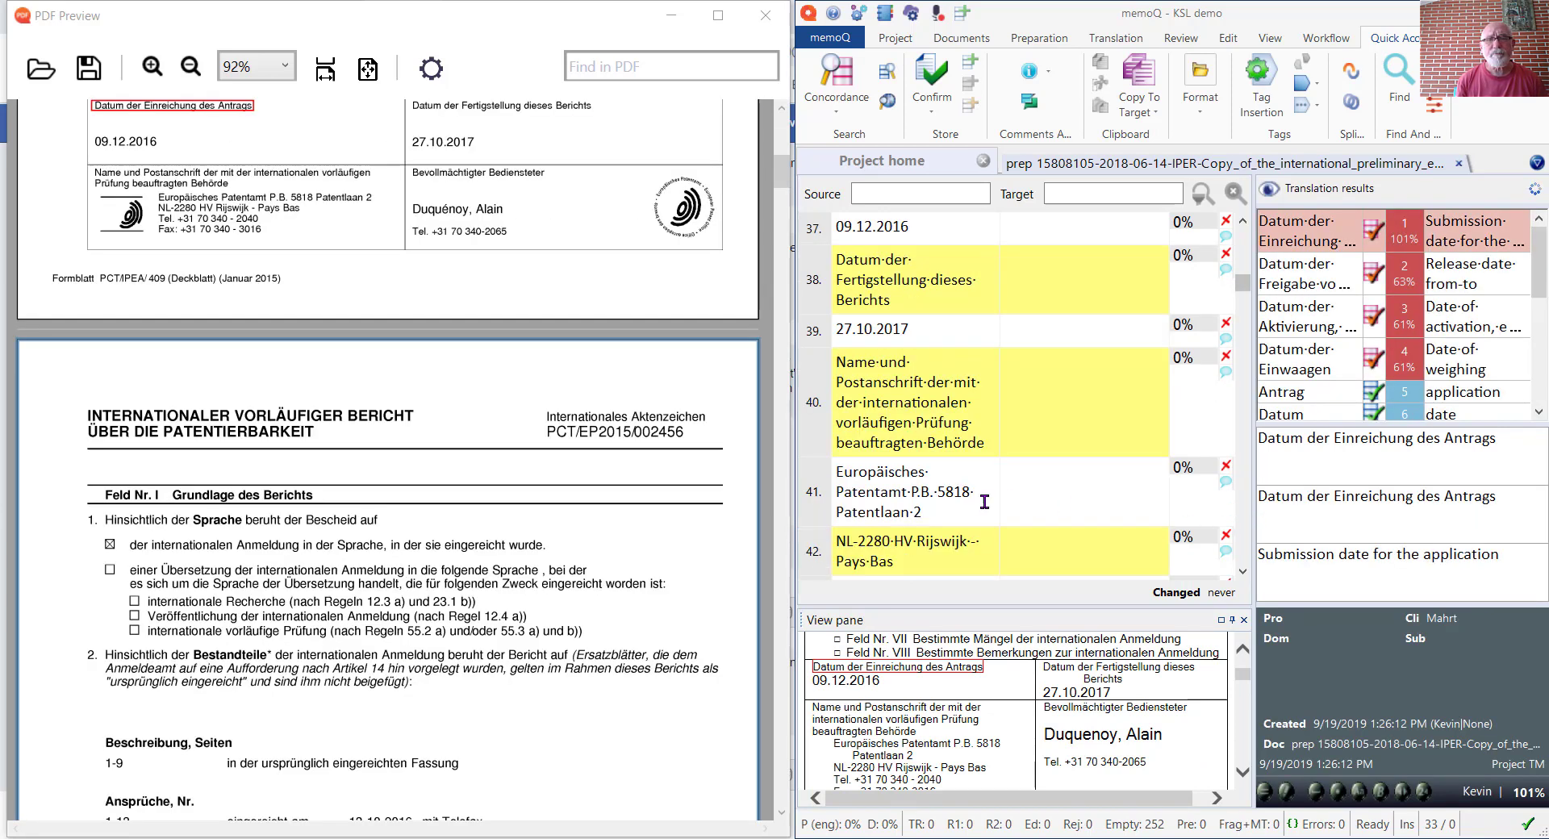
left_click(931, 494)
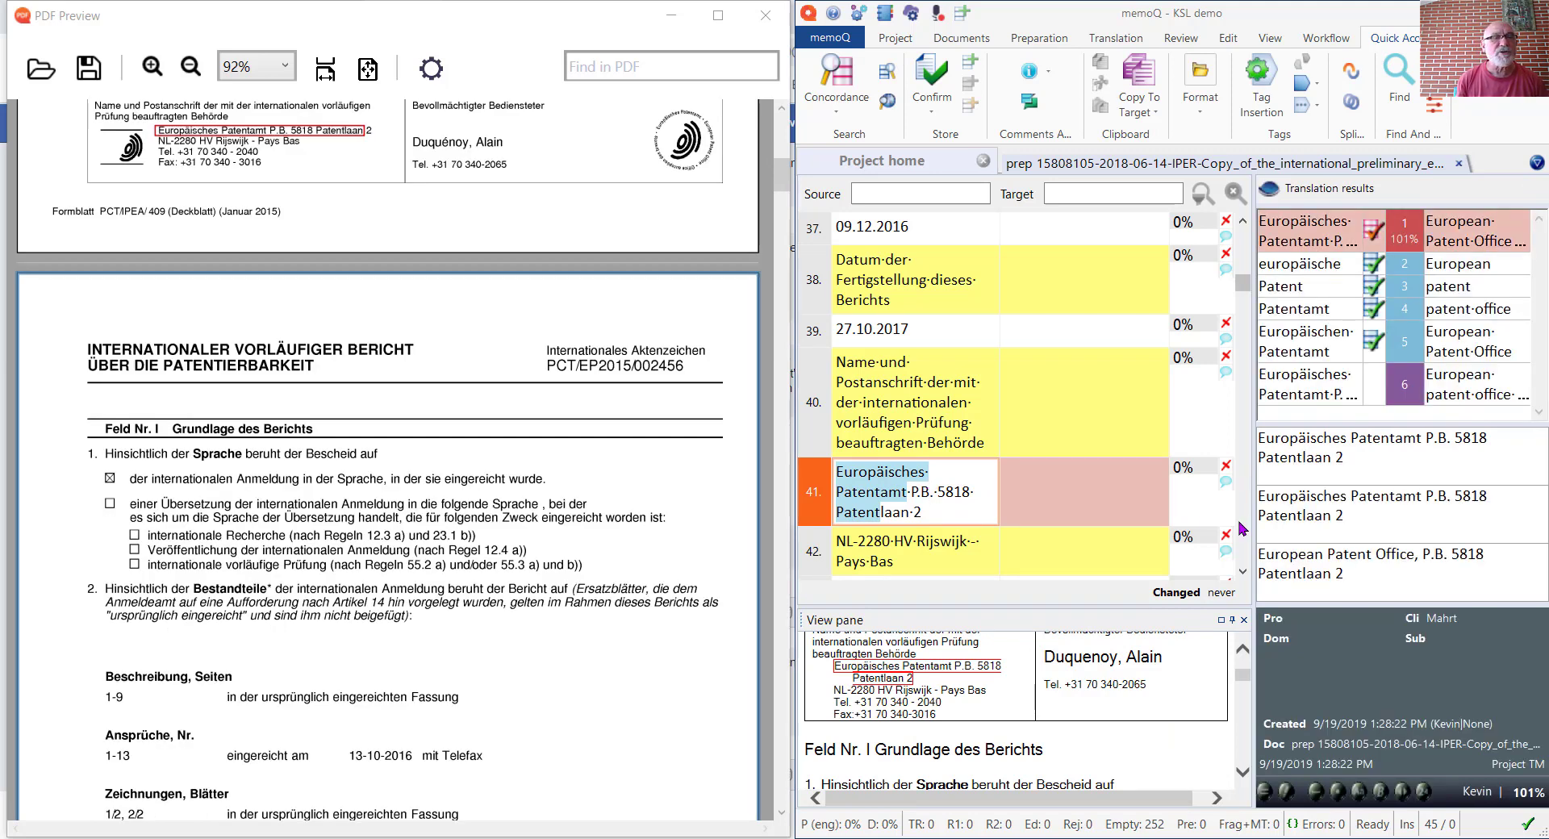
scroll(1240, 528, "down", 3)
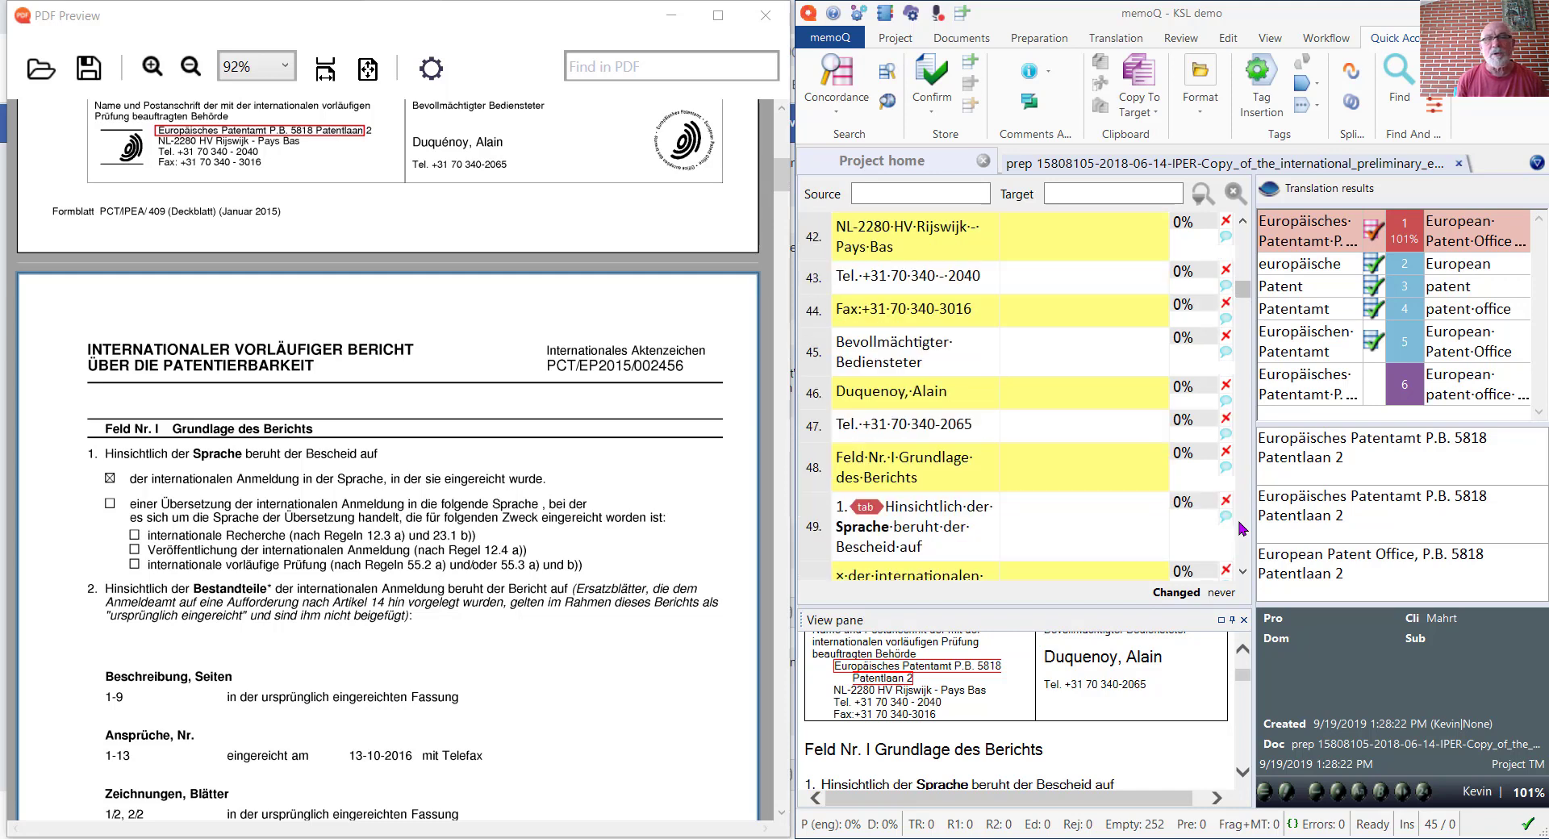
scroll(1240, 529, "down", 3)
scroll(1240, 528, "down", 3)
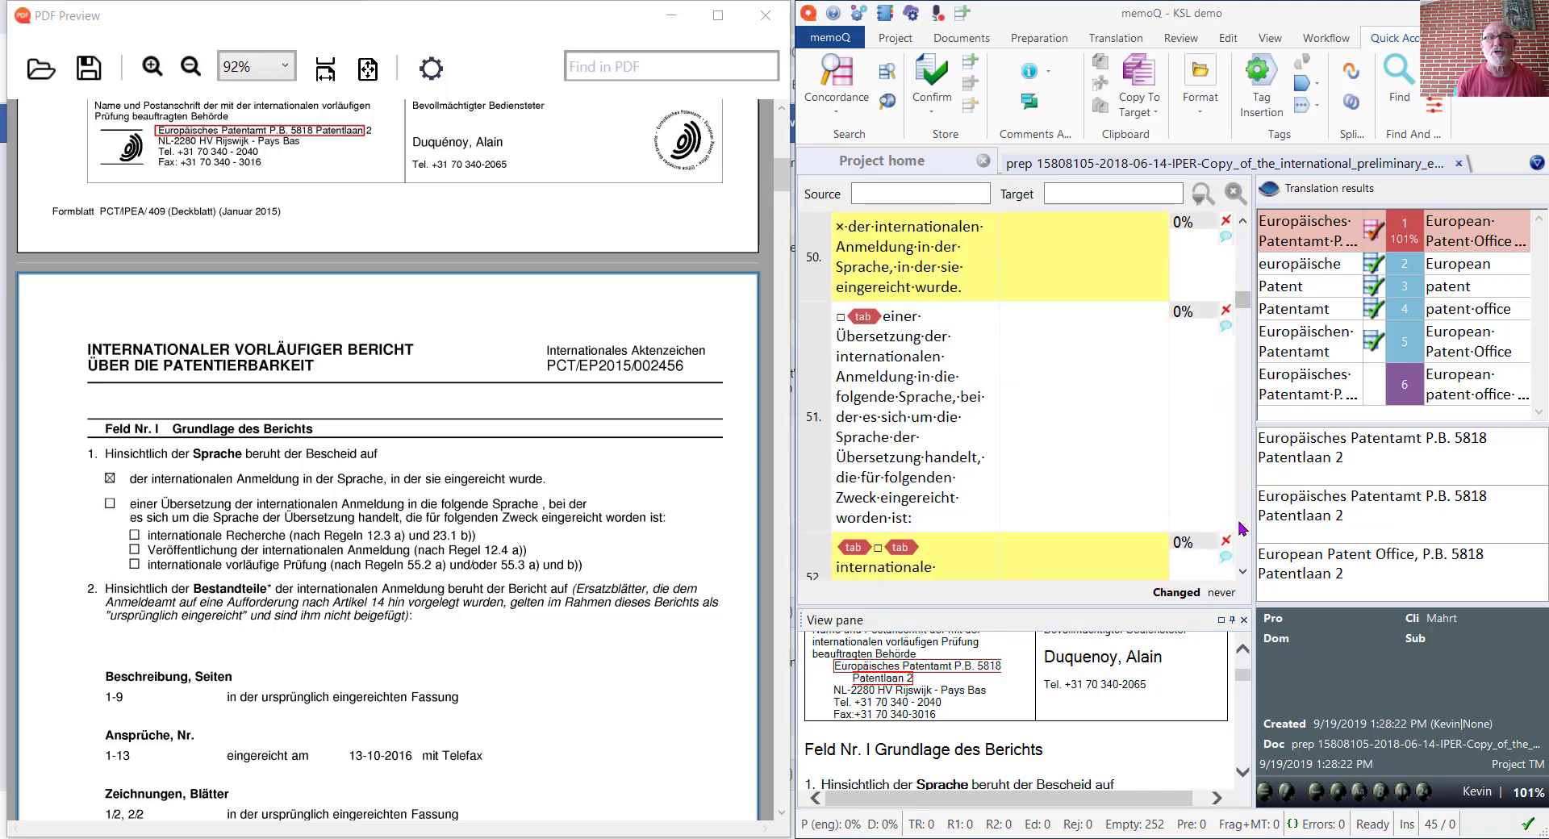
scroll(1240, 529, "down", 9)
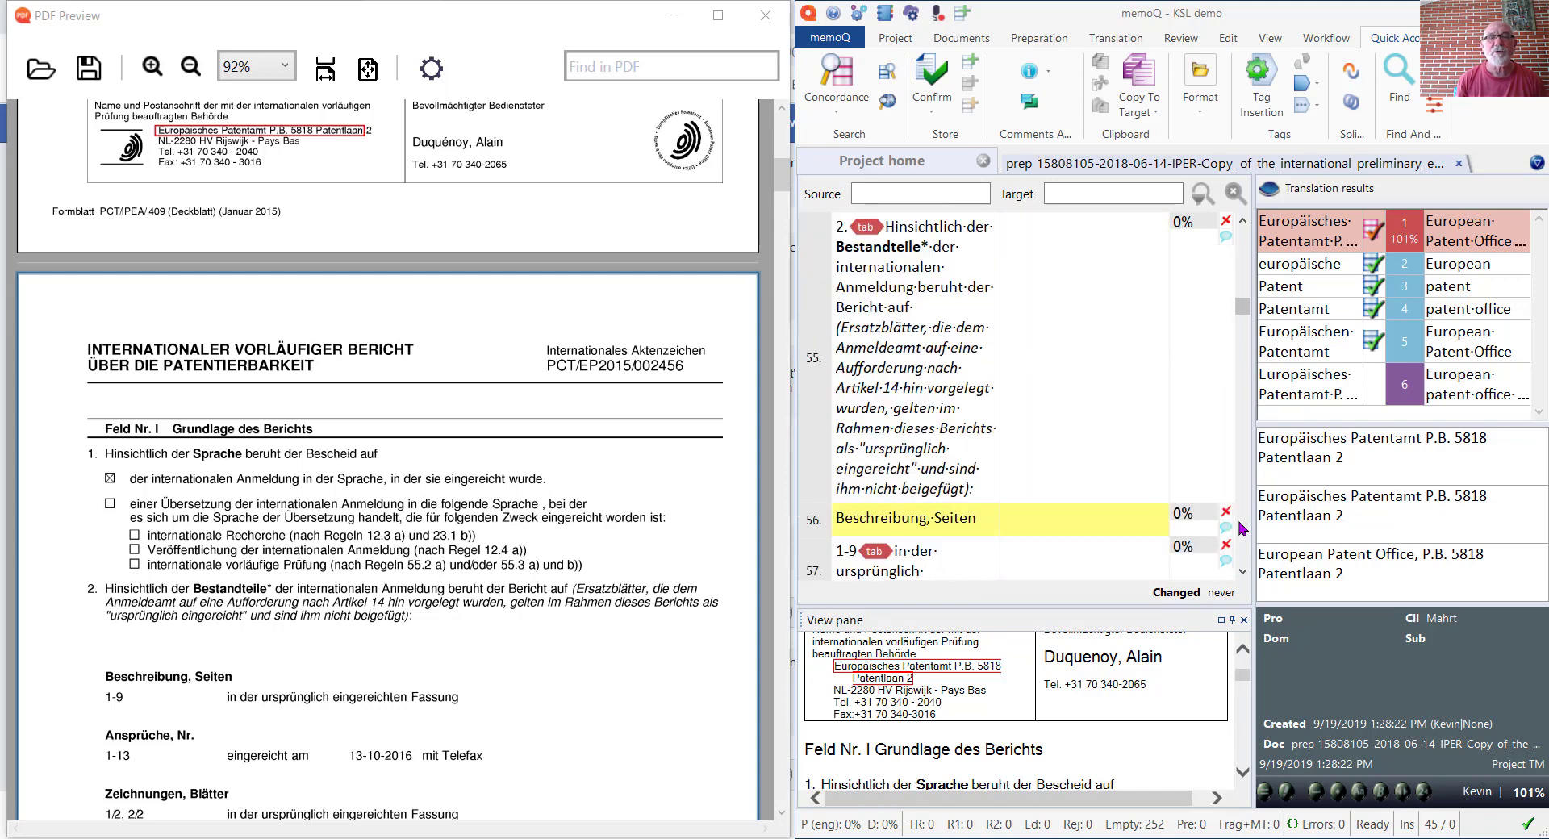
left_click(928, 493)
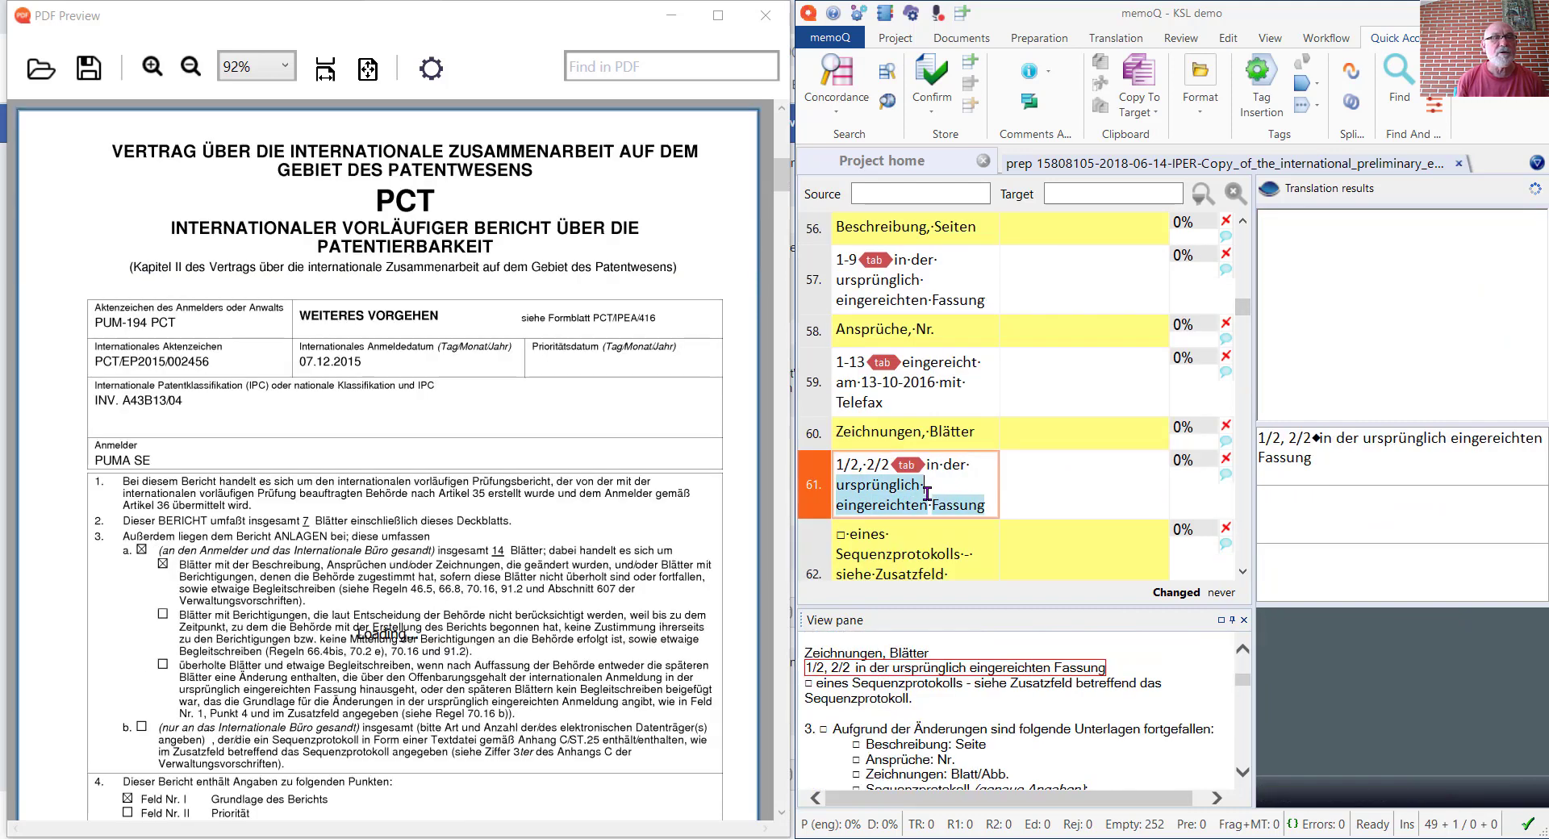
left_click(901, 552)
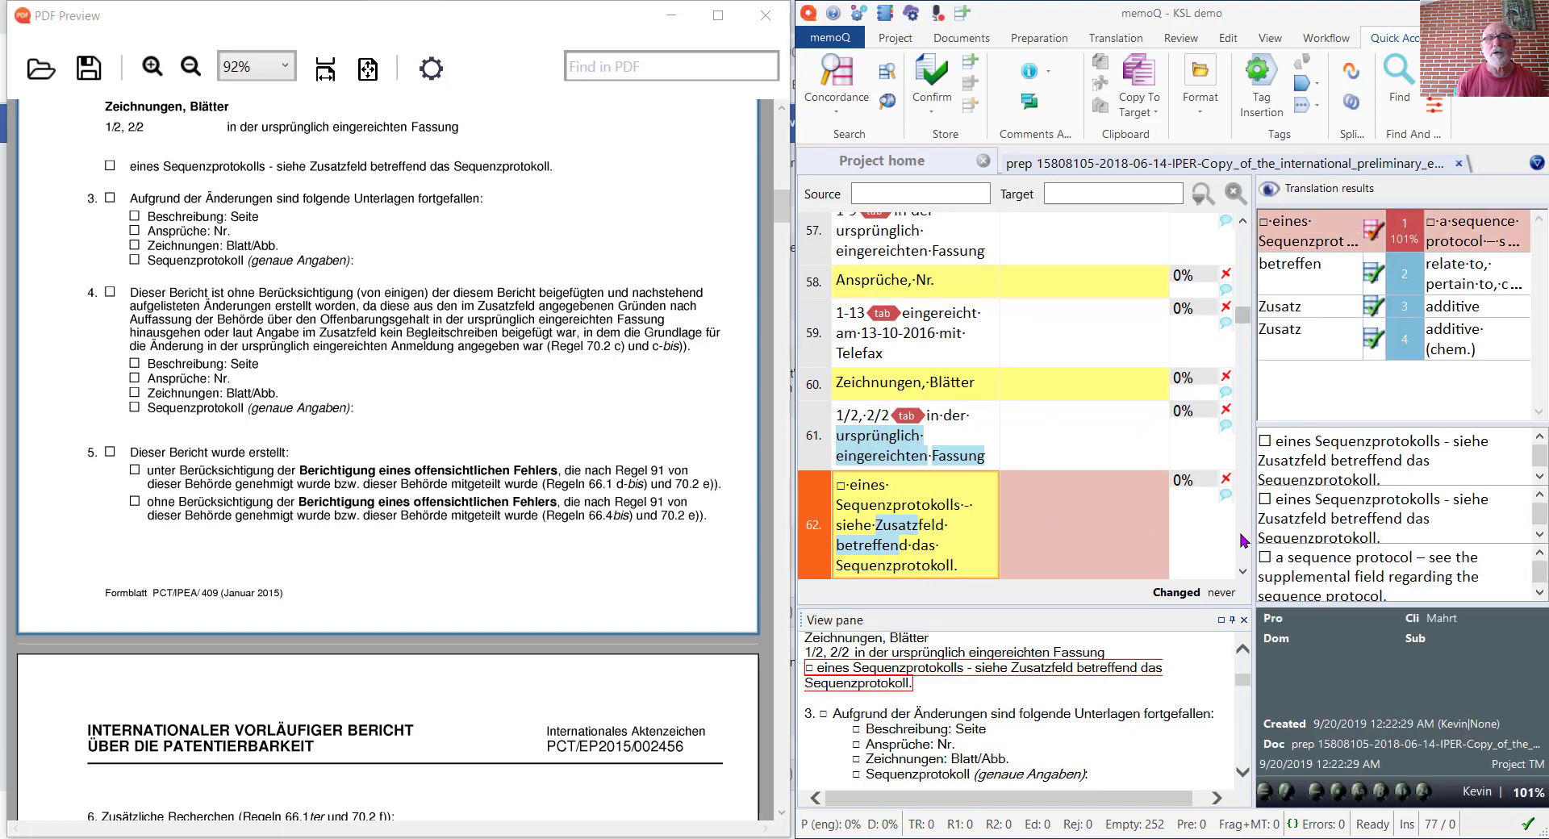
Step: Select source segments 68, 80 and 82 in turn to compare how the PDF preview handles long paragraphs and the Feld Nr. V heading
scroll(1243, 541, "down", 2)
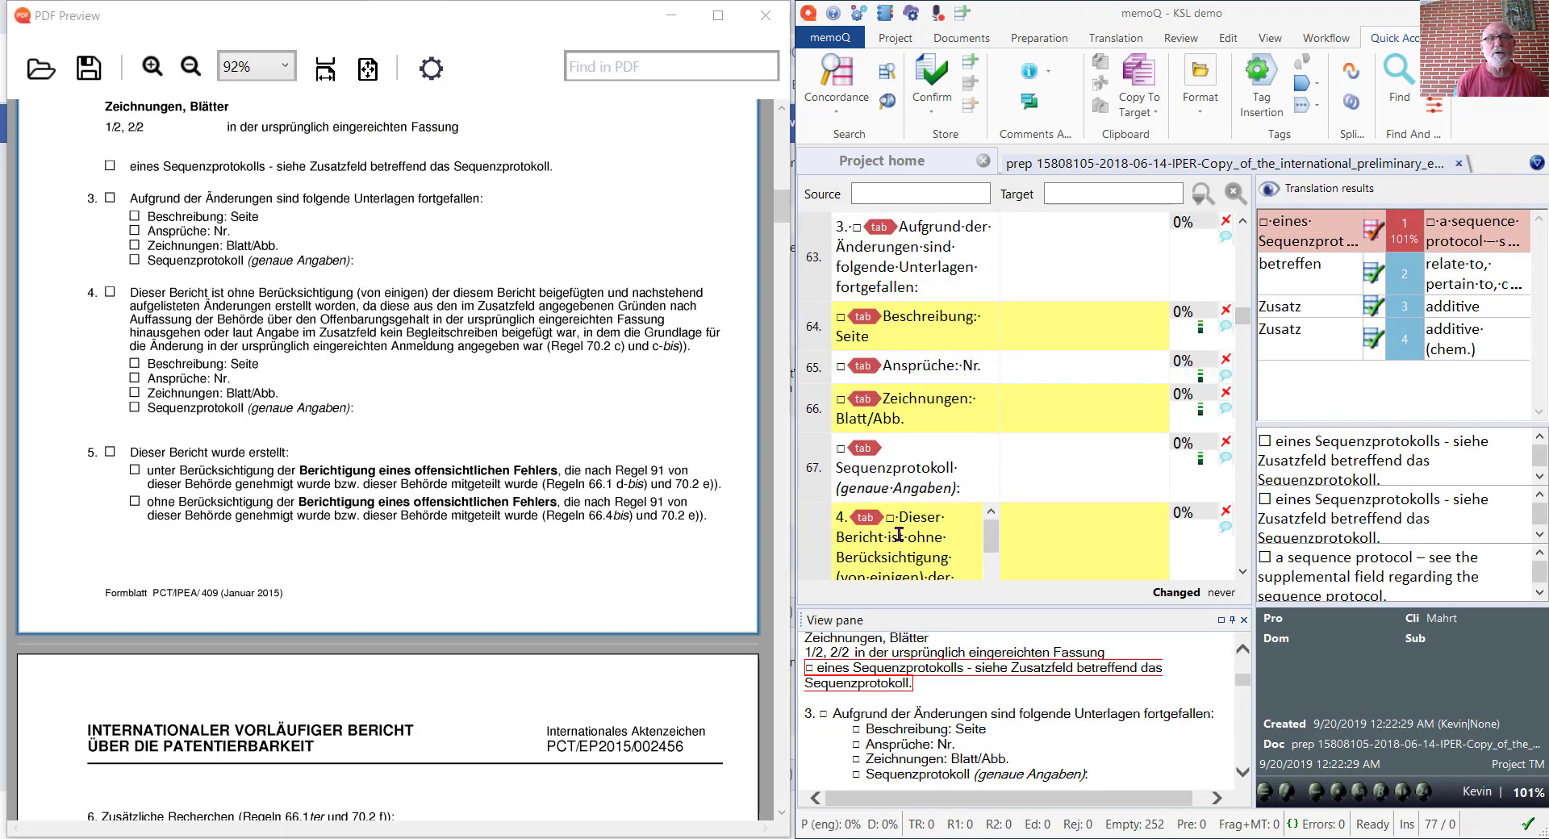
left_click(899, 535)
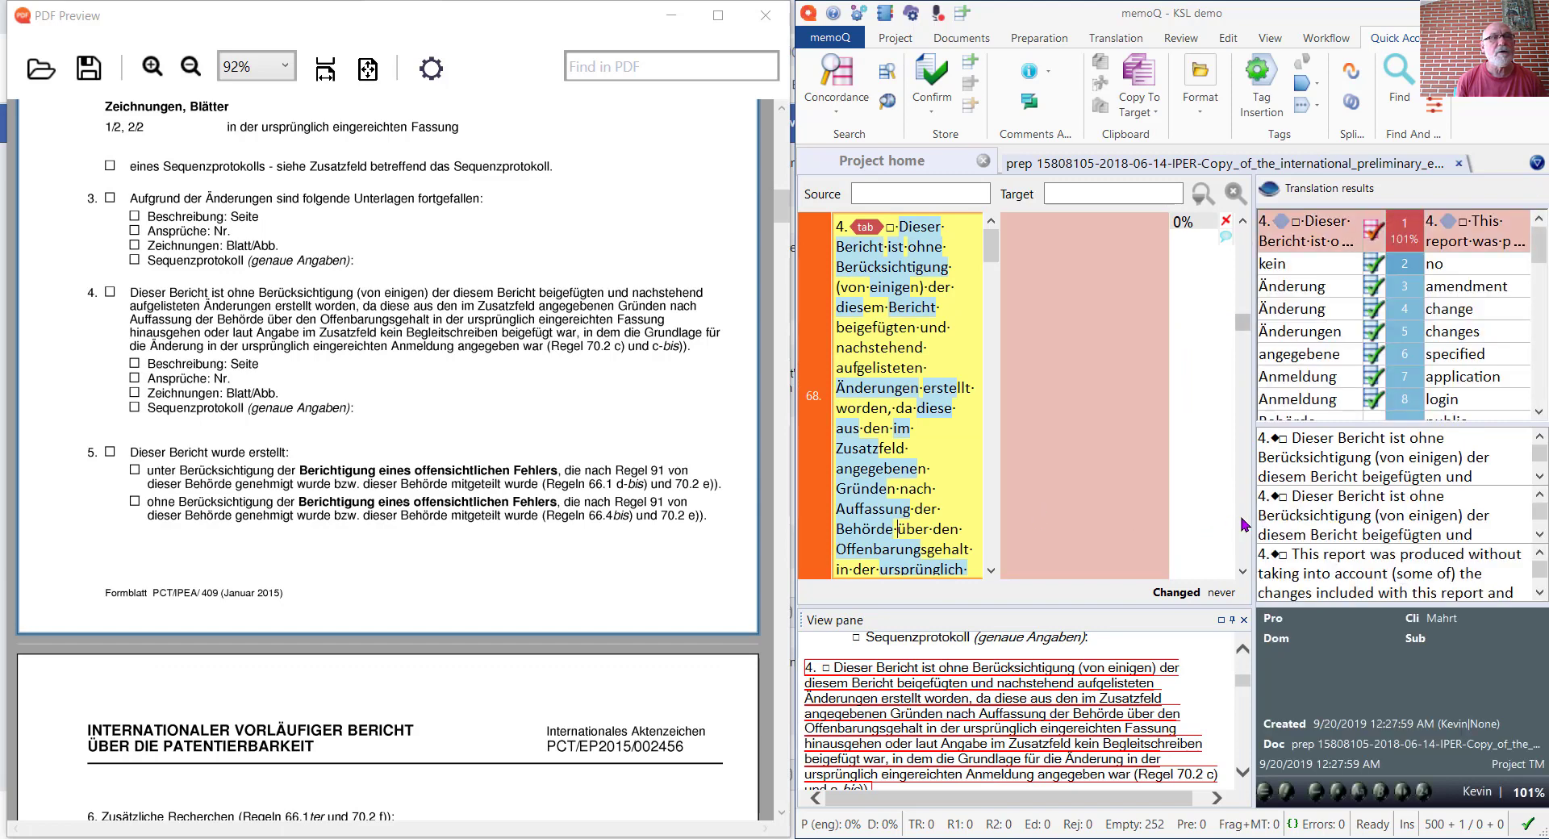
scroll(1243, 524, "down", 3)
scroll(1243, 524, "down", 5)
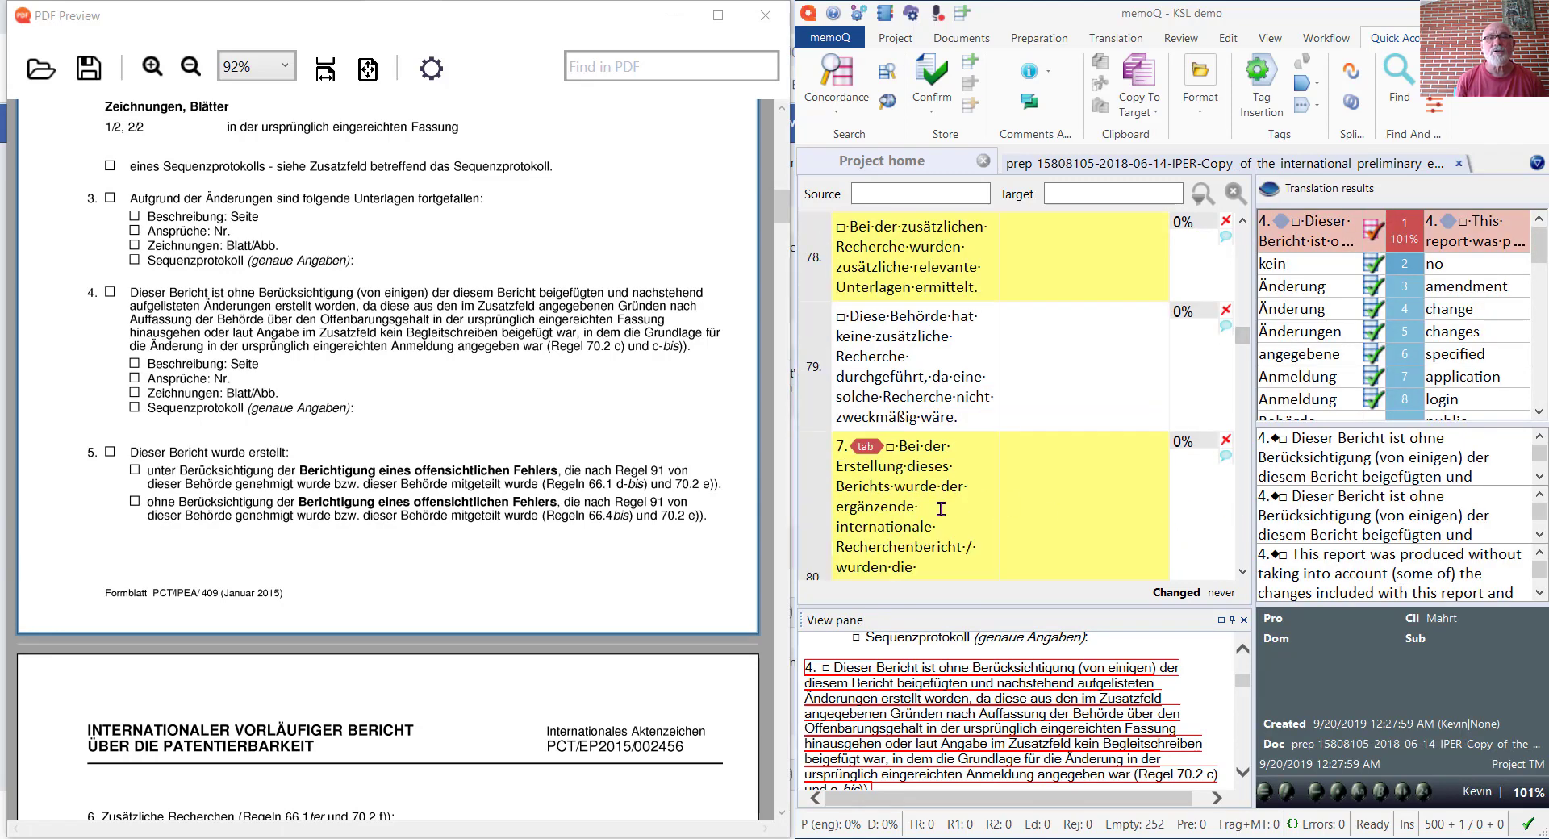
left_click(898, 502)
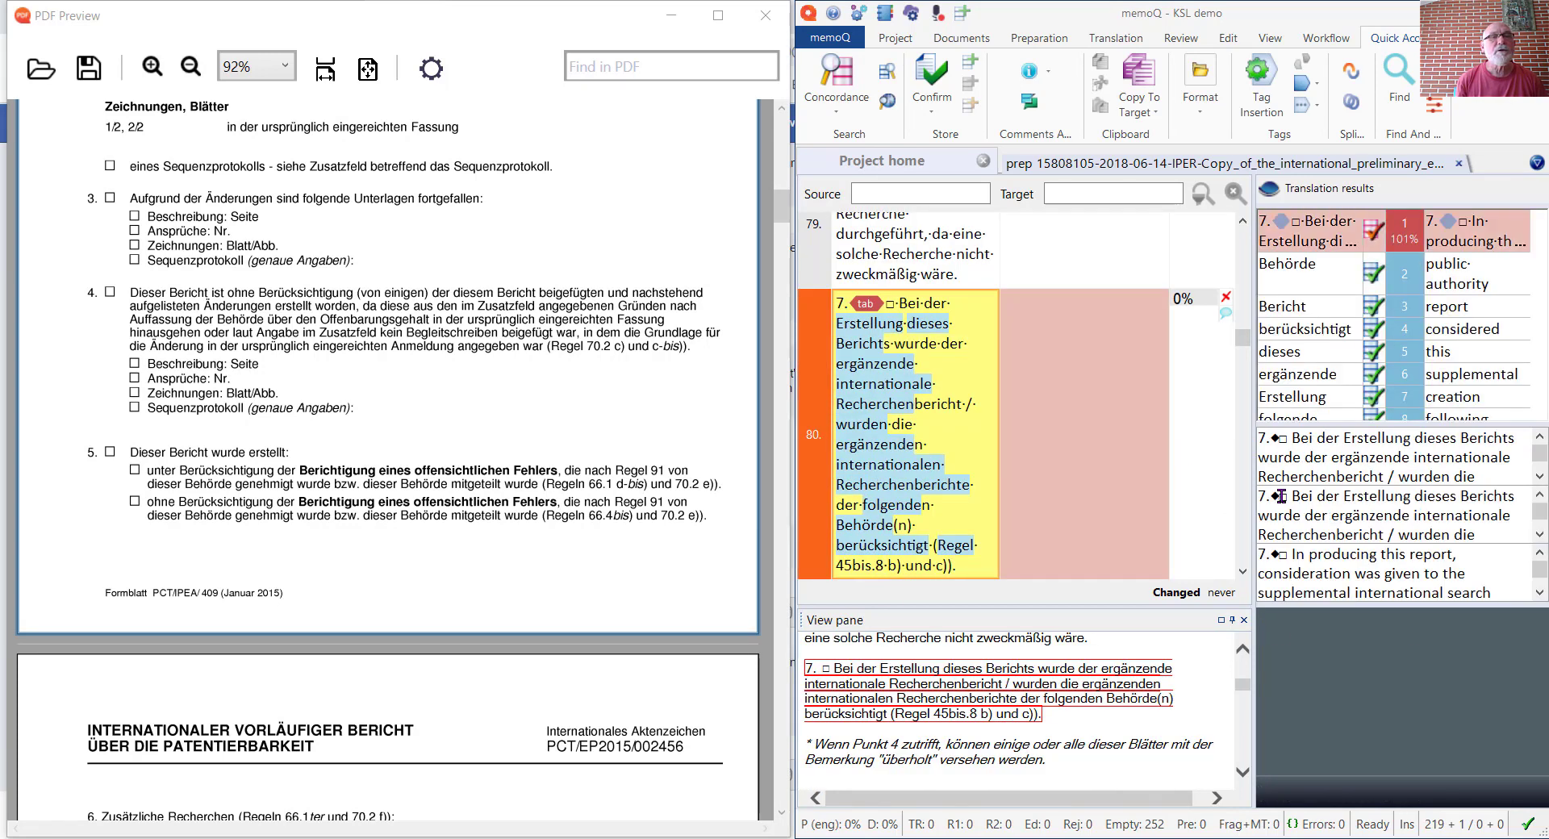
scroll(1249, 526, "down", 4)
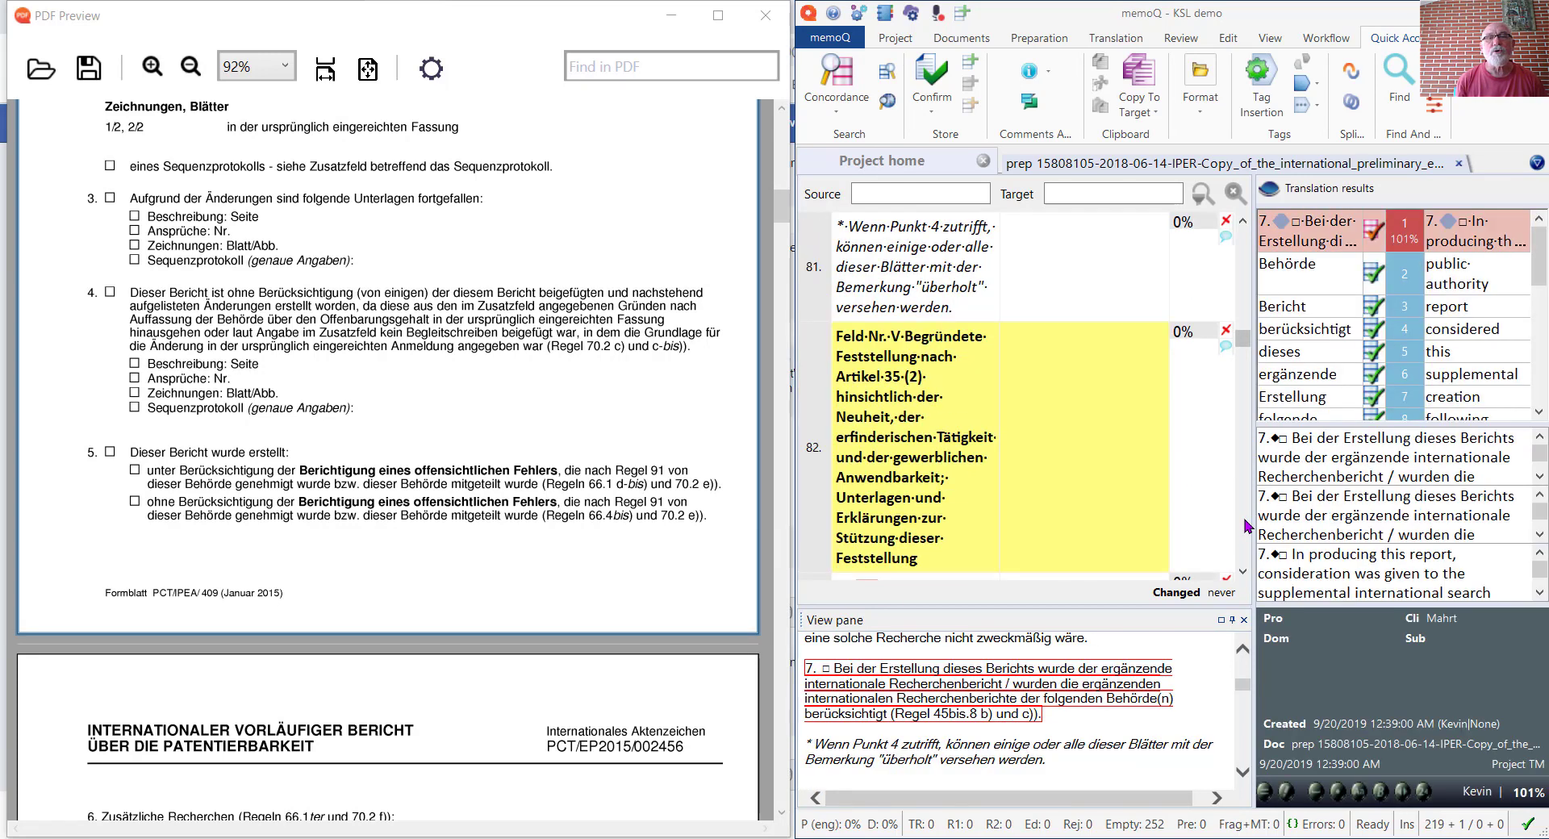
left_click(941, 392)
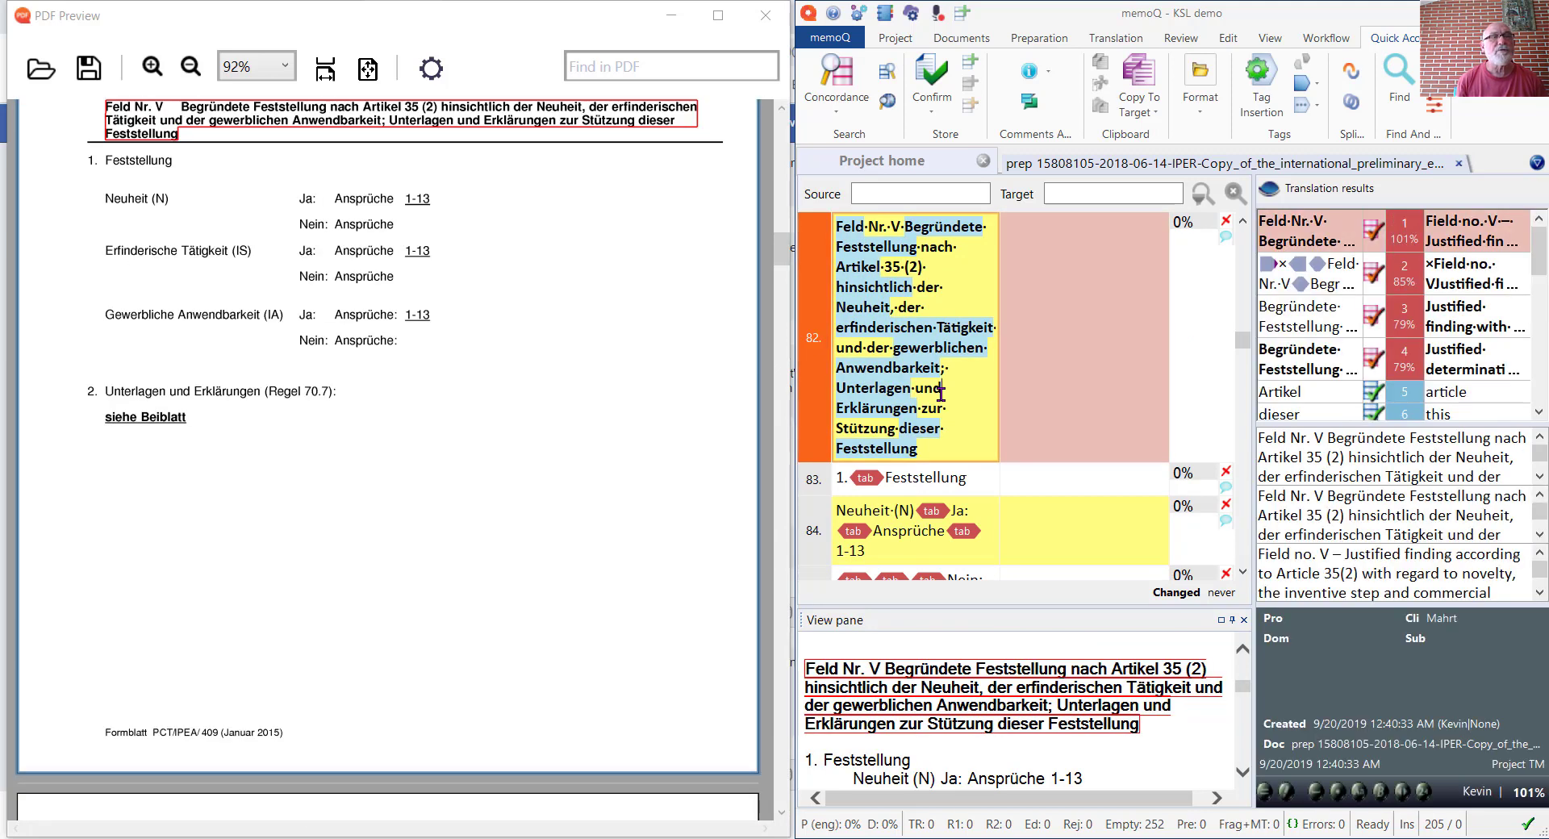
Step: Insert the first translation result, the 101% match, as the target text of segment 93, "Begründete Feststellung hinsichtlich der Neuheit"
scroll(1249, 470, "down", 2)
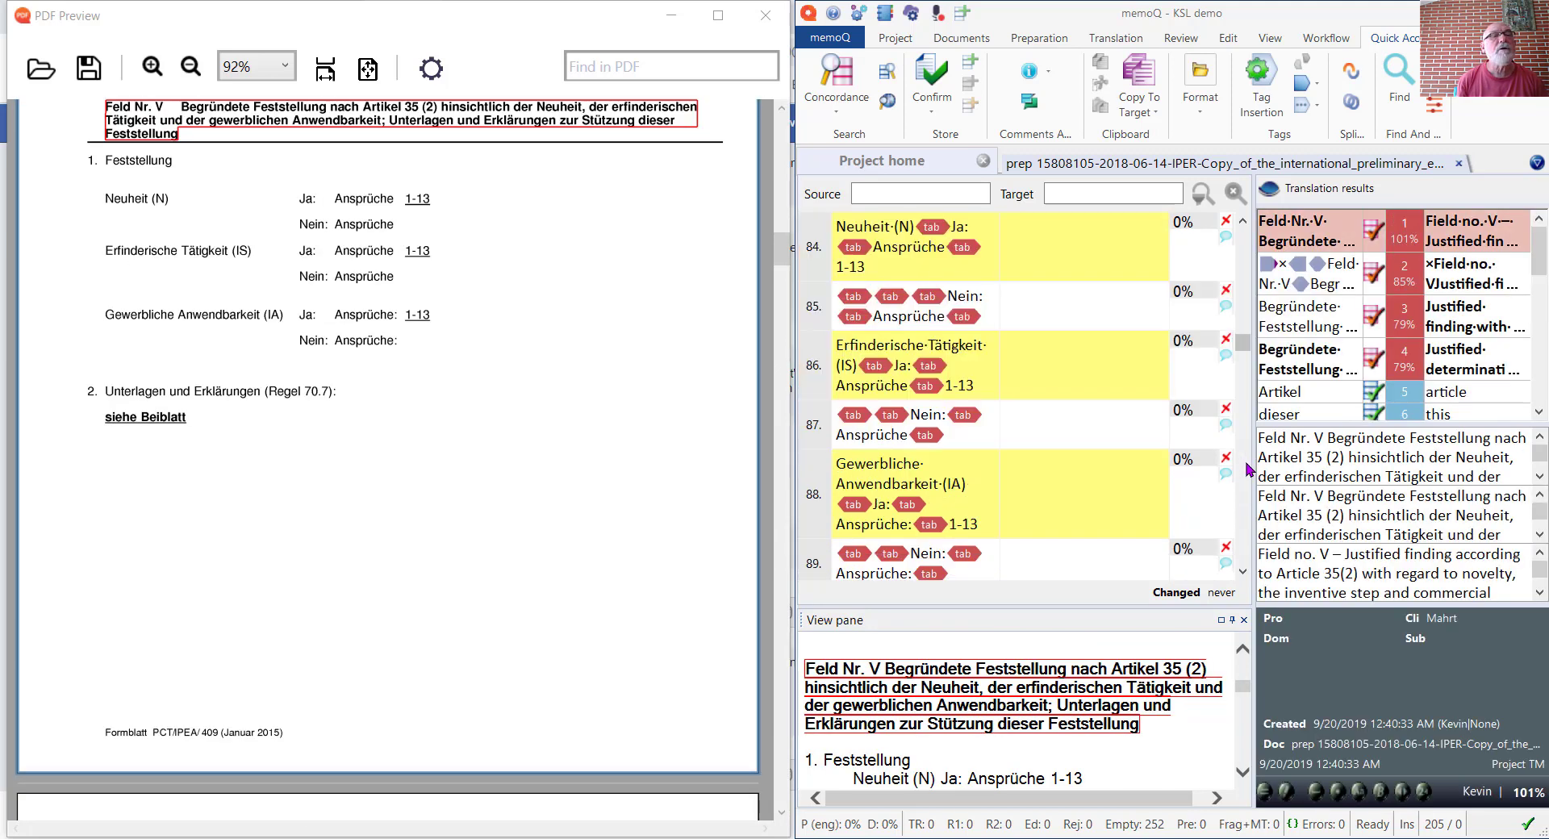
scroll(1249, 470, "down", 3)
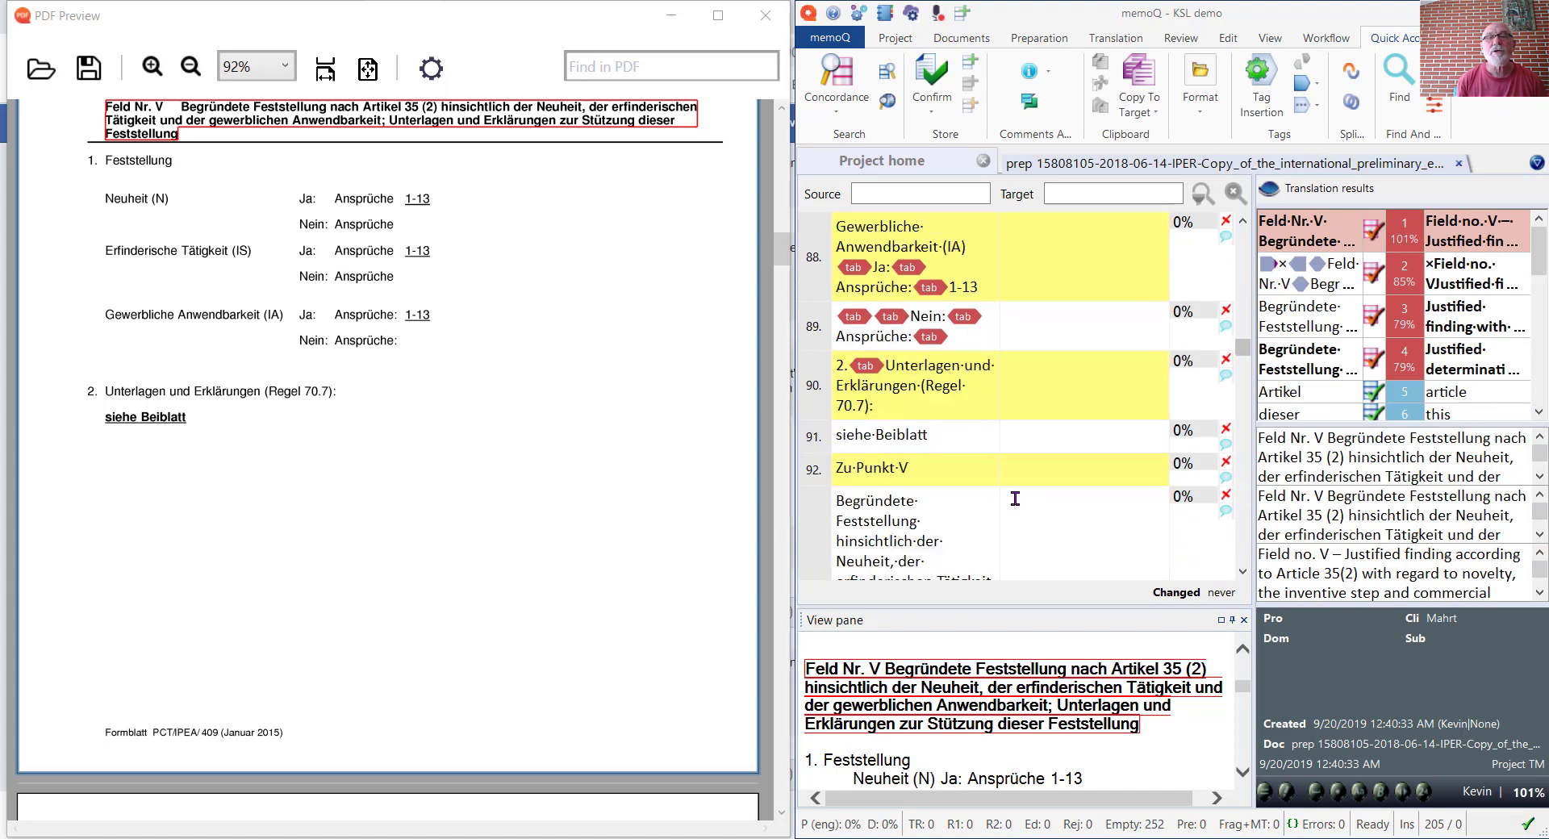
left_click(963, 521)
key("ctrl+a")
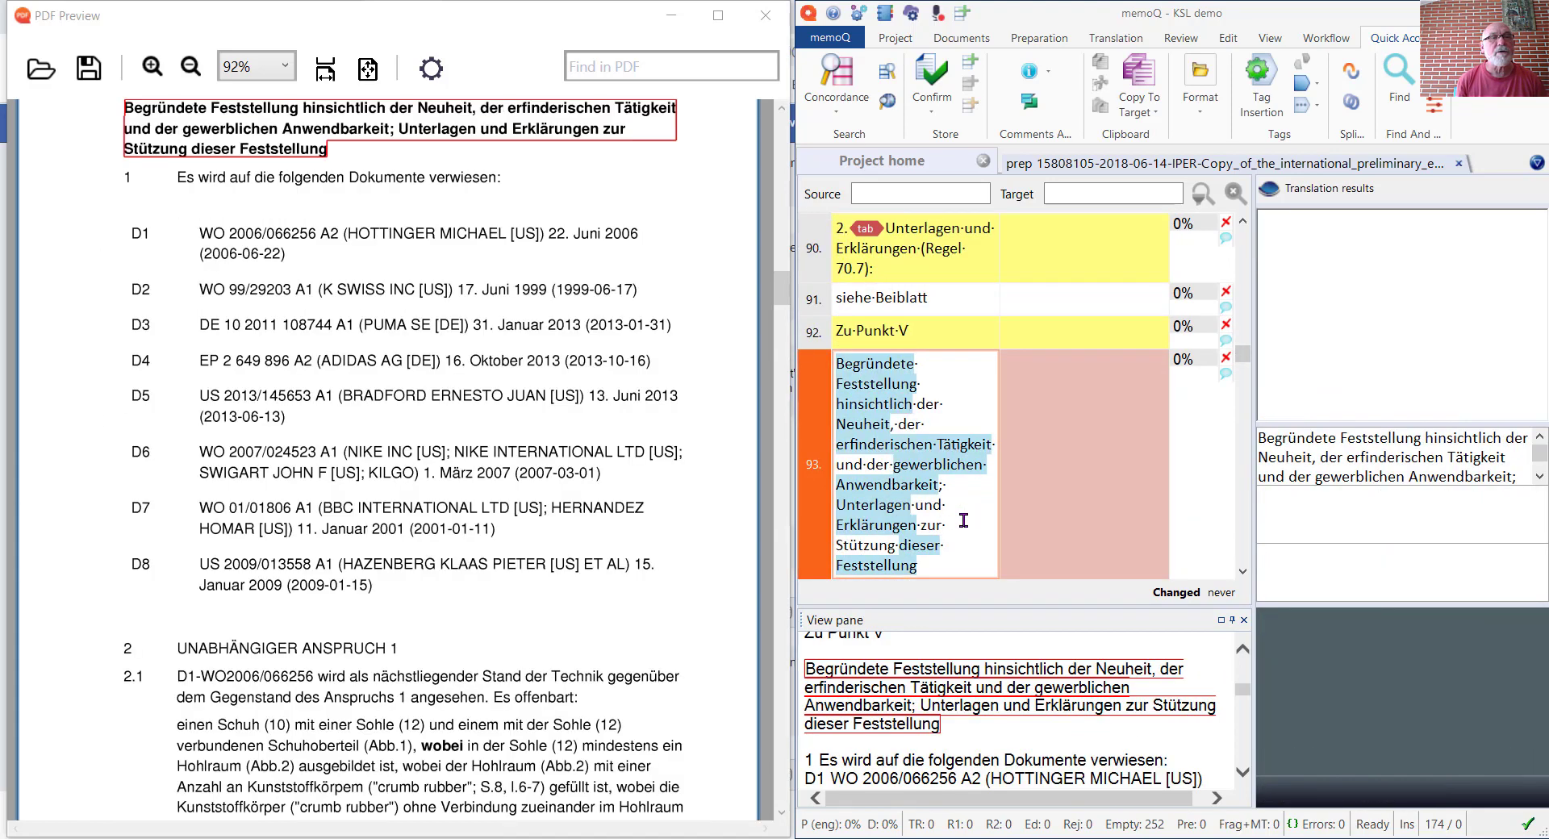
key("ctrl+1")
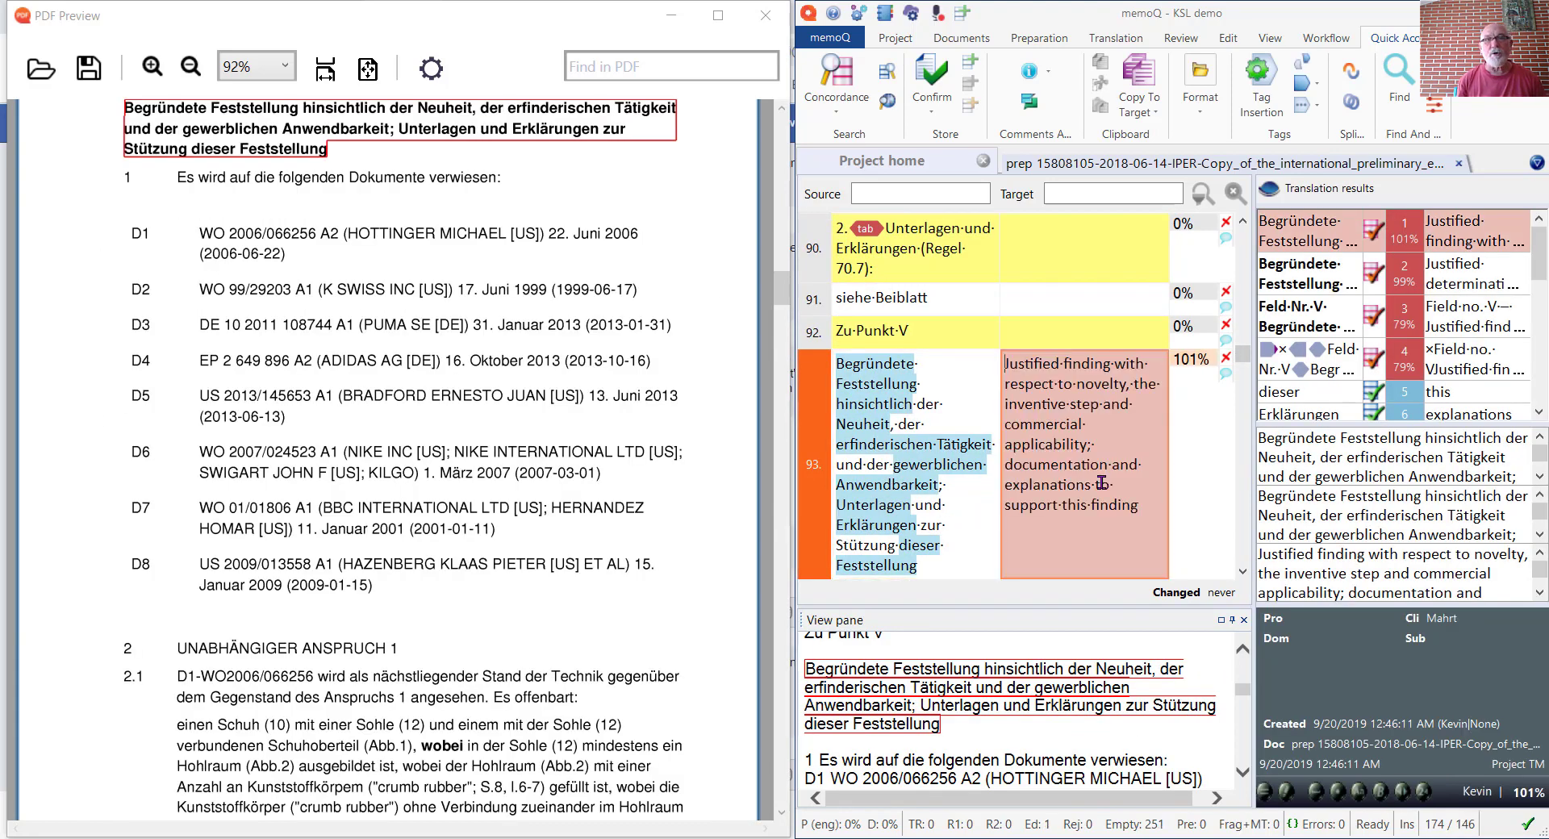
Step: Confirm segments 93 to 95 with their 101% matches and return to segment 93's target to check its highlighting in the PDF preview
key("ctrl+Return")
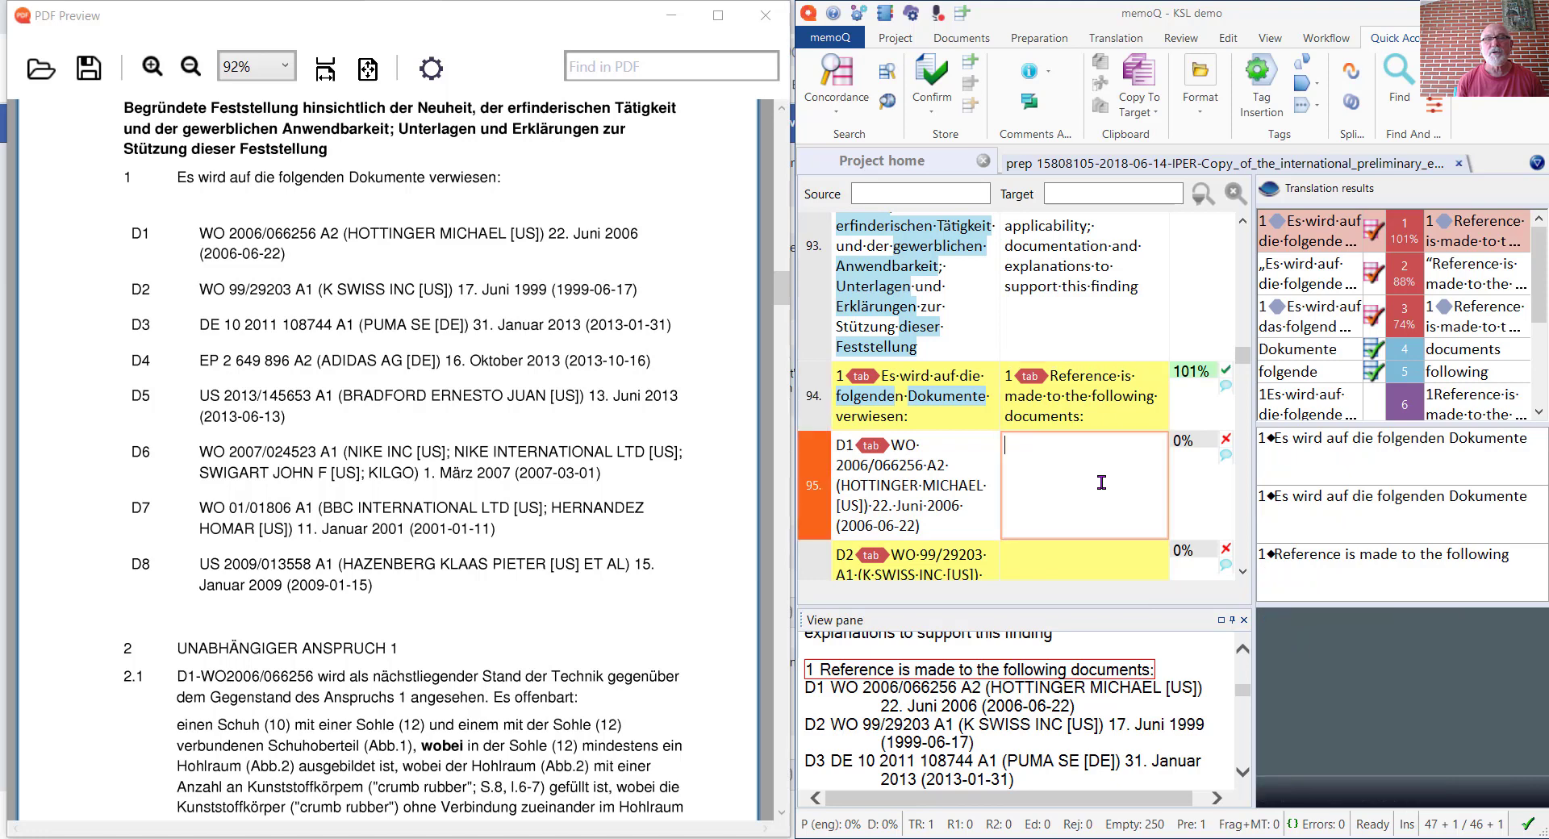
key("ctrl+Return")
key("ctrl+Return")
left_click(1090, 287)
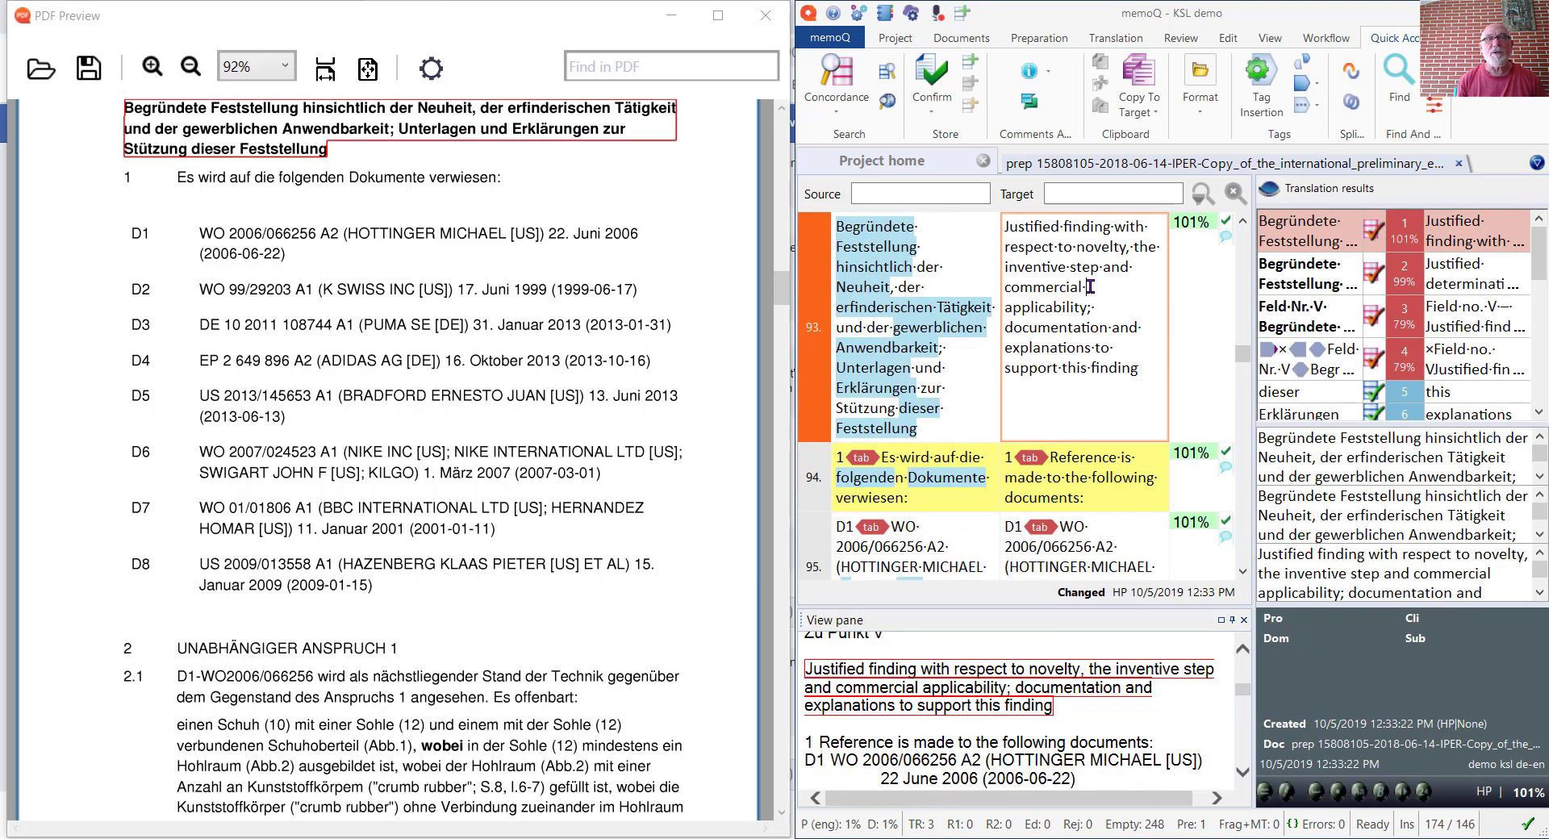